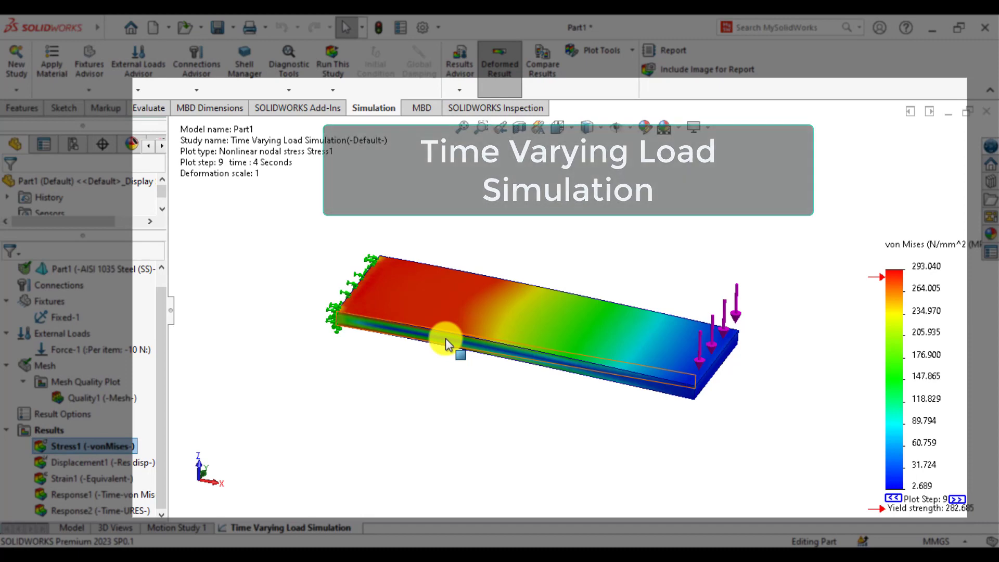
Bring up the load's time curve graph for review, and return to the stress plot of the plate.
{"action": "mouse_move", "coordinate": [252, 491]}
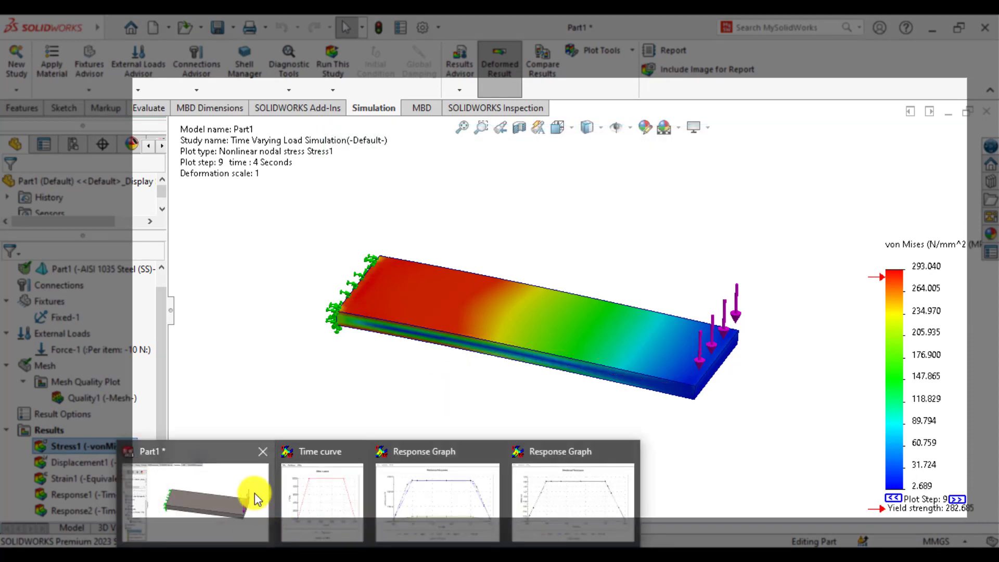
{"action": "left_click", "coordinate": [301, 495]}
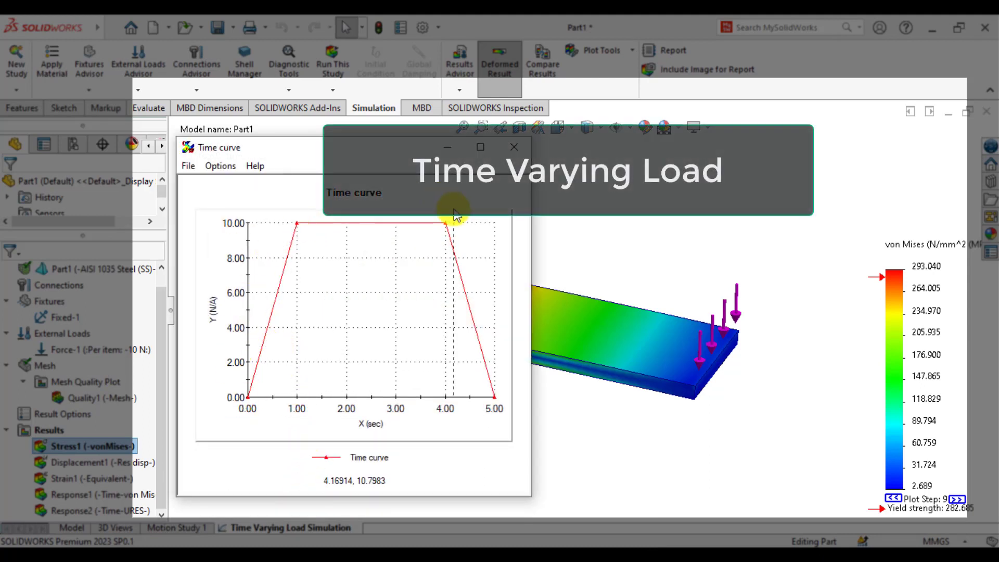
{"action": "left_click", "coordinate": [655, 428]}
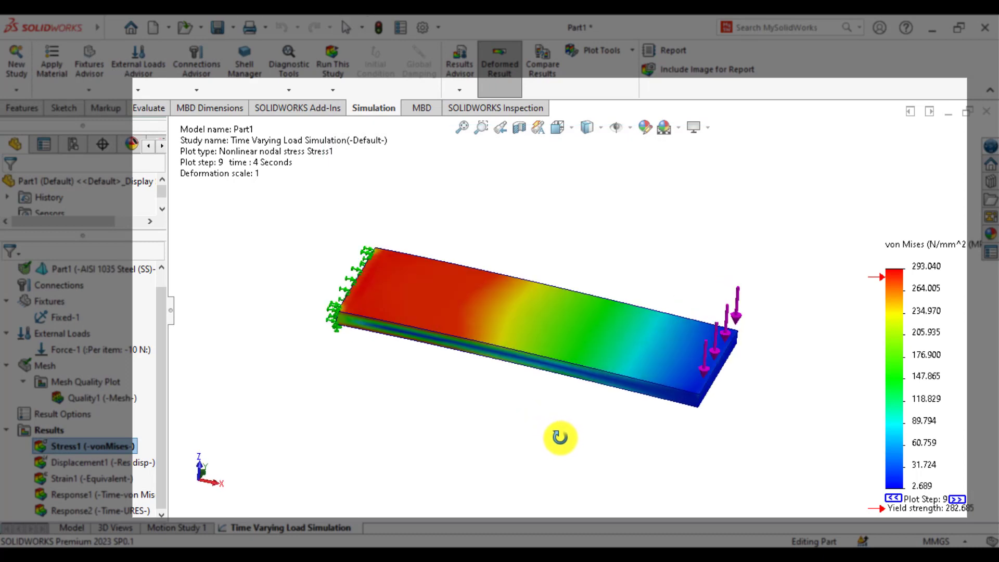
Advance the von Mises stress plot through plot steps 11 and 13, ending on plot step 1.
{"action": "left_click", "coordinate": [957, 501]}
{"action": "left_click", "coordinate": [957, 501]}
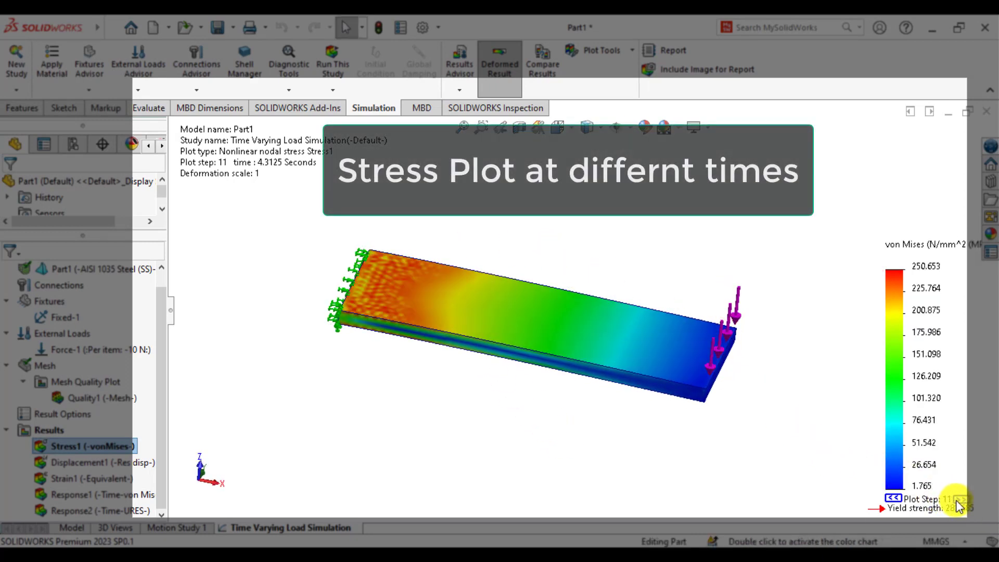
{"action": "left_click", "coordinate": [957, 501]}
{"action": "left_click", "coordinate": [957, 501]}
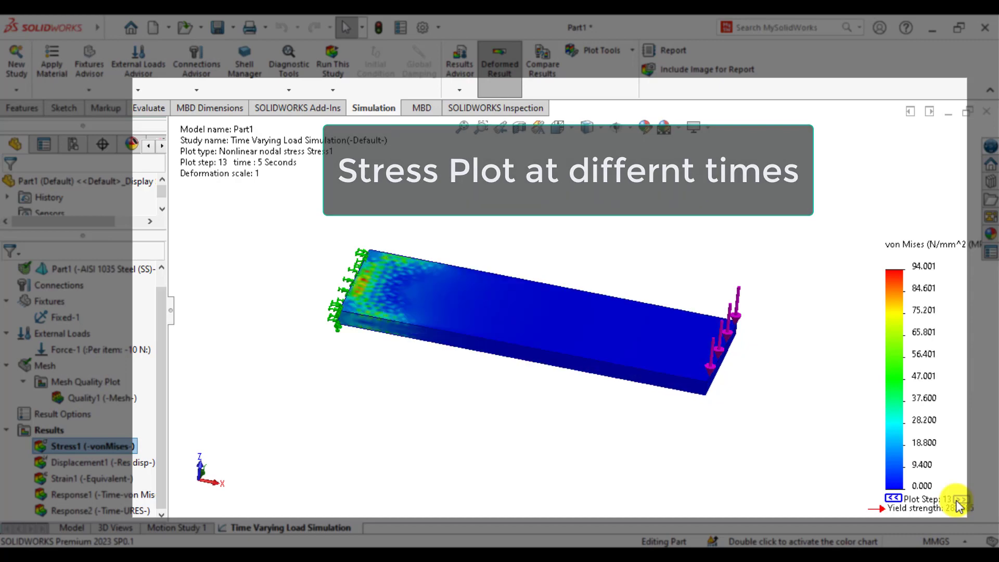
{"action": "left_click", "coordinate": [958, 500]}
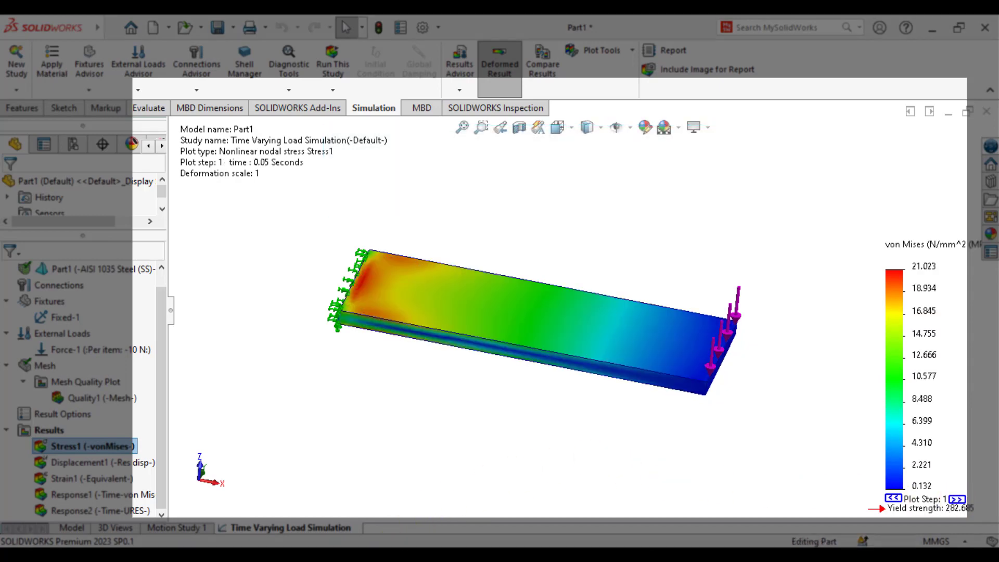
Review the von Mises stress and URES displacement response graphs over time, moving each graph window clear for reading.
{"action": "mouse_move", "coordinate": [400, 544]}
{"action": "left_click", "coordinate": [431, 516]}
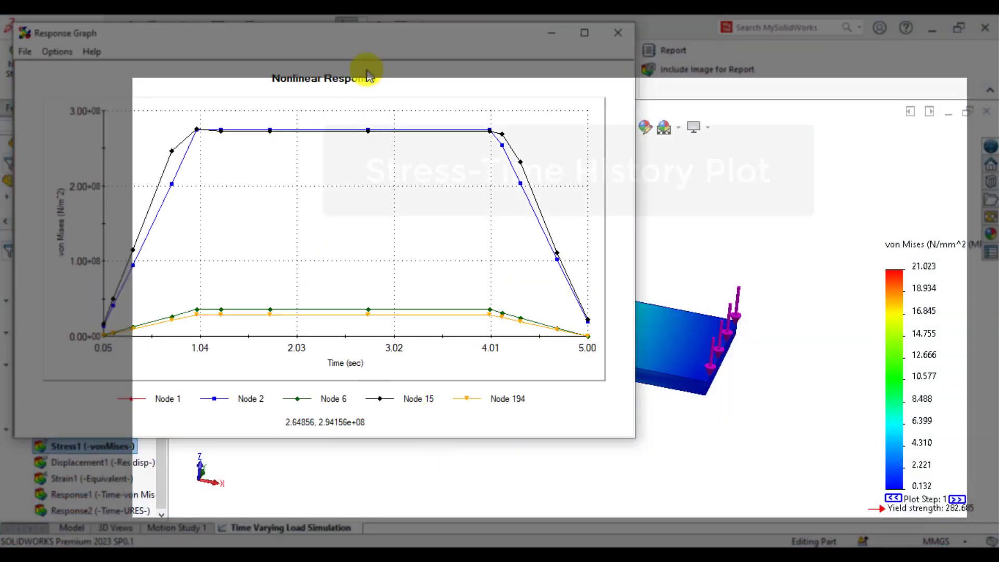
{"action": "left_click_drag", "start_coordinate": [388, 61], "coordinate": [540, 96]}
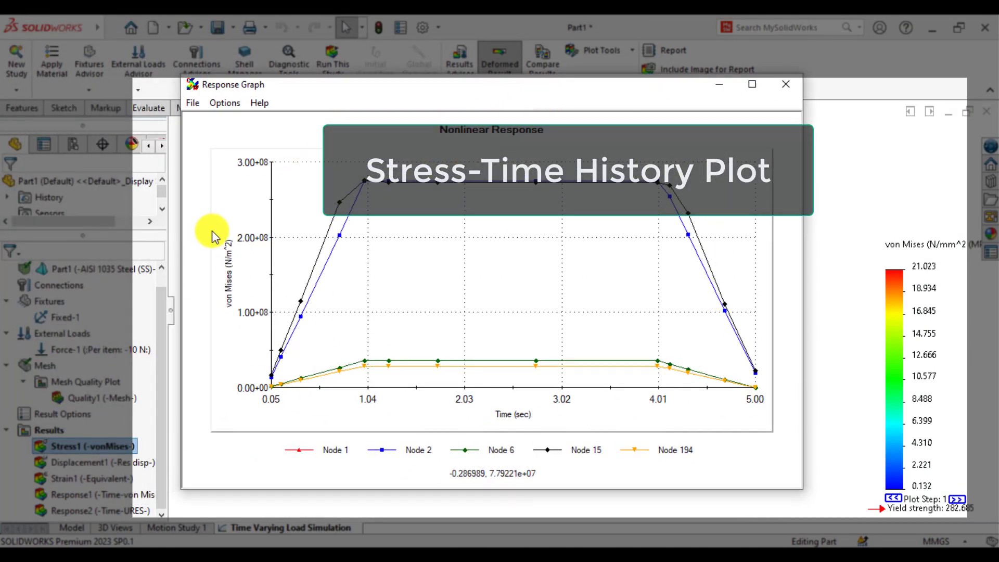
{"action": "left_click", "coordinate": [379, 546]}
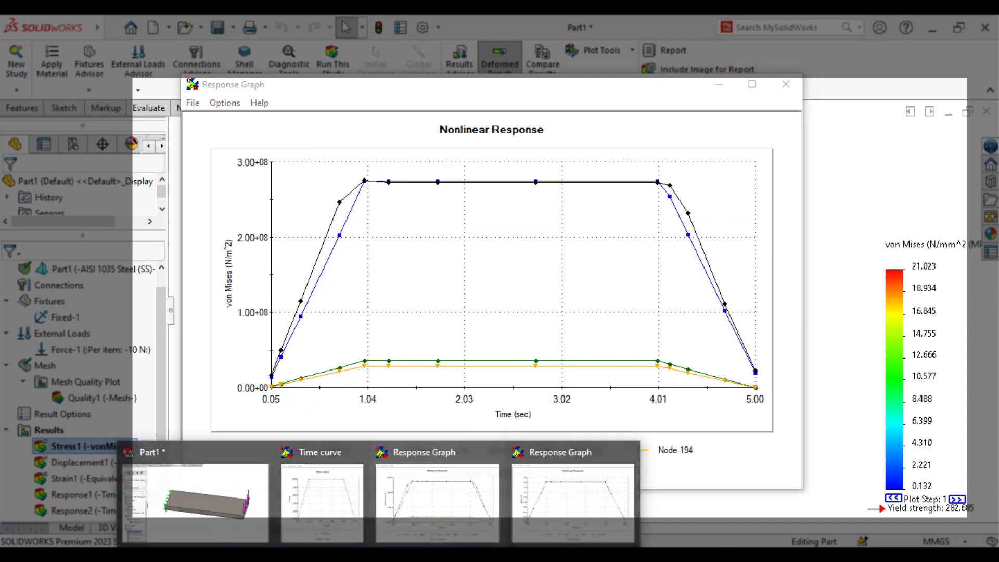
{"action": "left_click", "coordinate": [549, 521]}
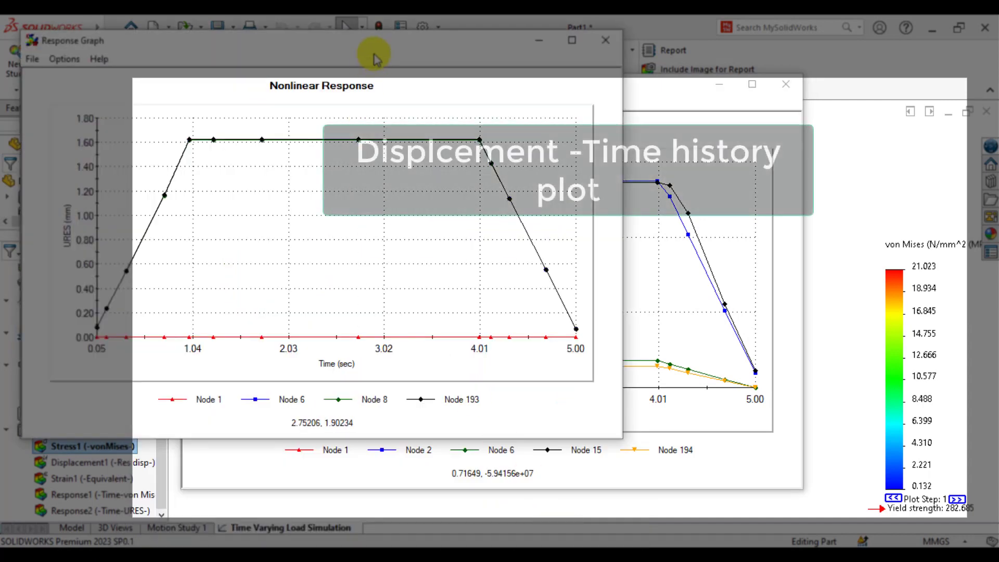
{"action": "left_click_drag", "start_coordinate": [439, 40], "coordinate": [560, 92]}
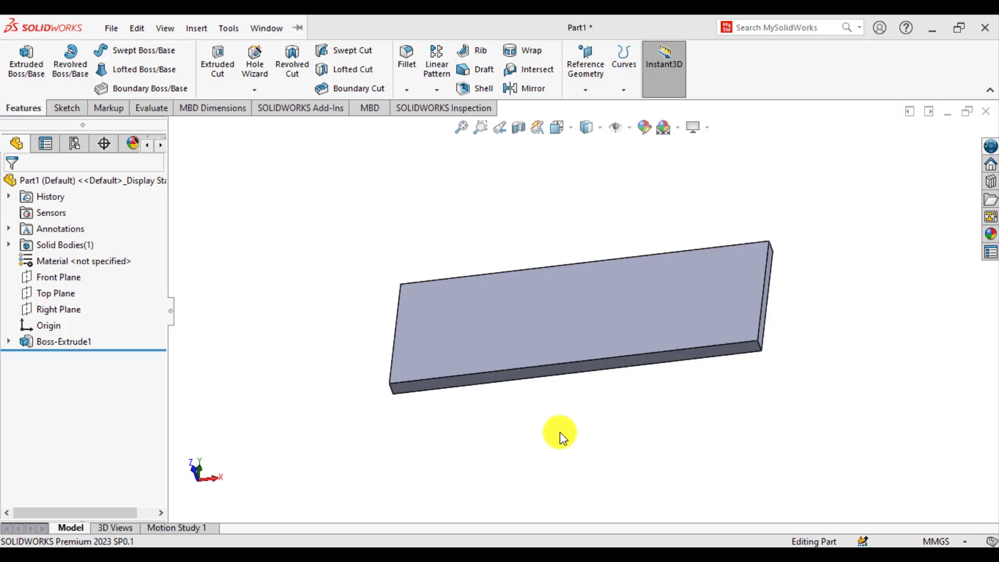
Examine the plate's length, width and thickness dimensions by selecting its large upper face, and clear the selection.
{"action": "middle_click_drag", "start_coordinate": [560, 432], "coordinate": [598, 373]}
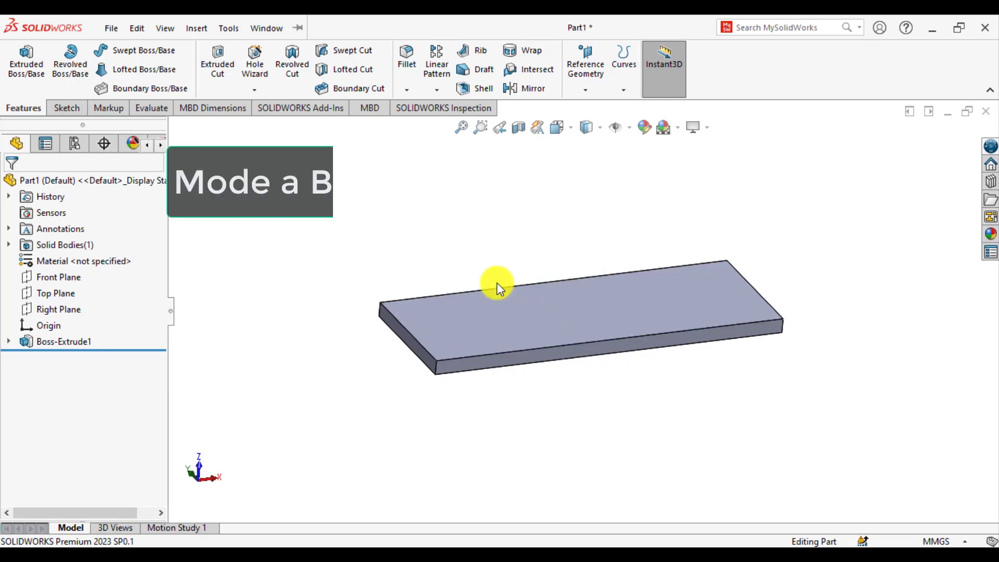
{"action": "left_click", "coordinate": [515, 308]}
{"action": "middle_click_drag", "start_coordinate": [483, 308], "coordinate": [483, 363]}
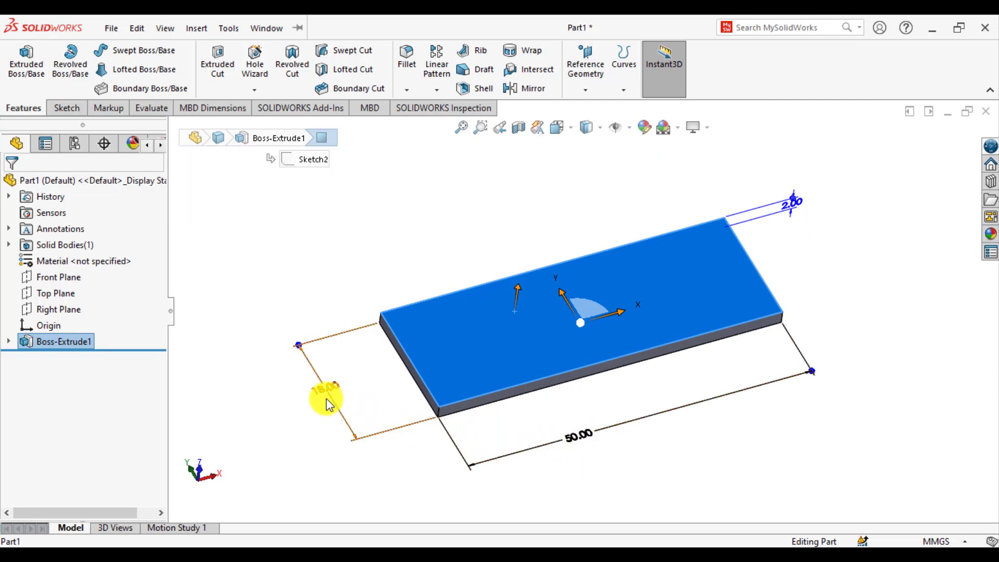
{"action": "middle_click_drag", "start_coordinate": [798, 261], "coordinate": [779, 233]}
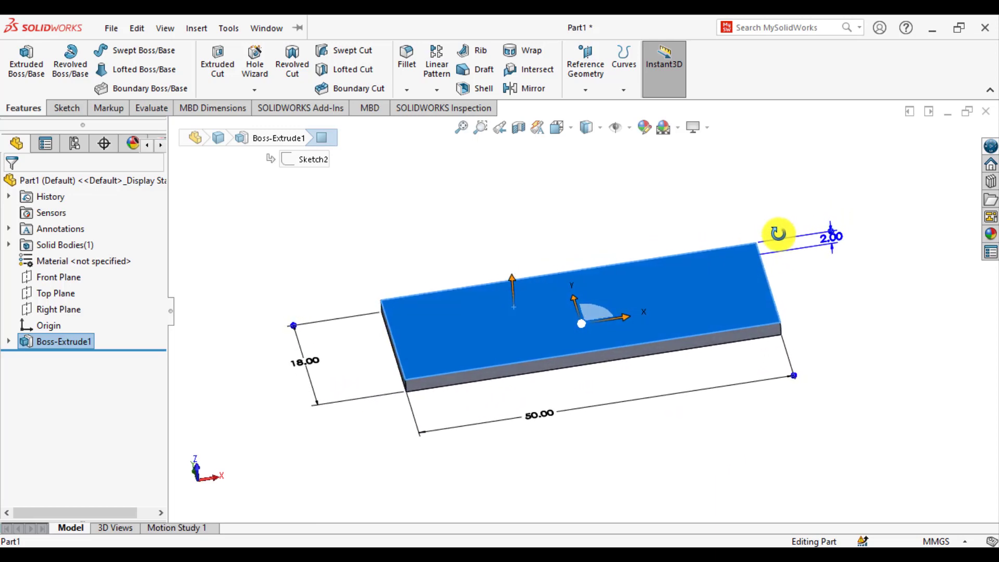
{"action": "left_click", "coordinate": [854, 279]}
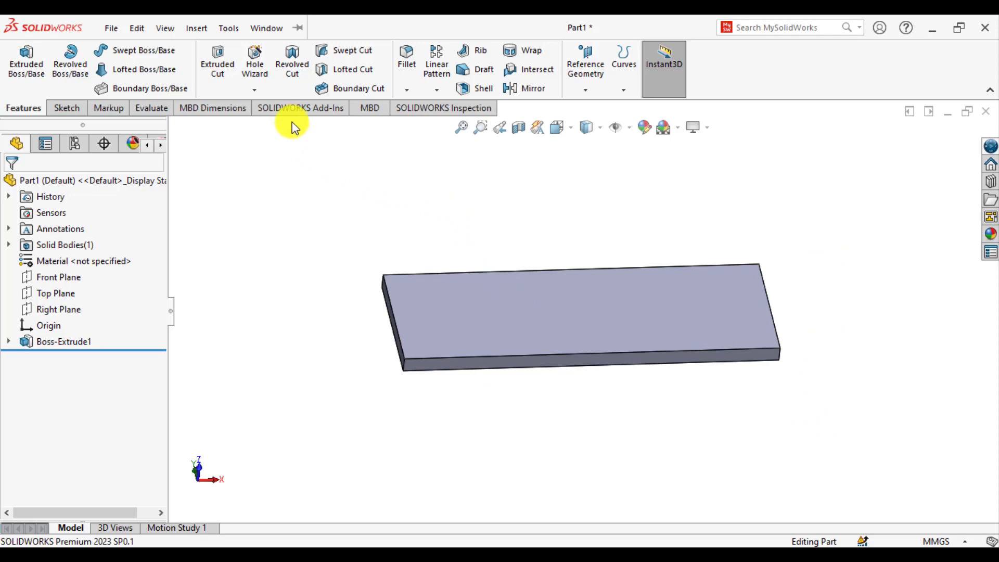
Load the SOLIDWORKS Simulation Professional add-in.
{"action": "left_click", "coordinate": [299, 110]}
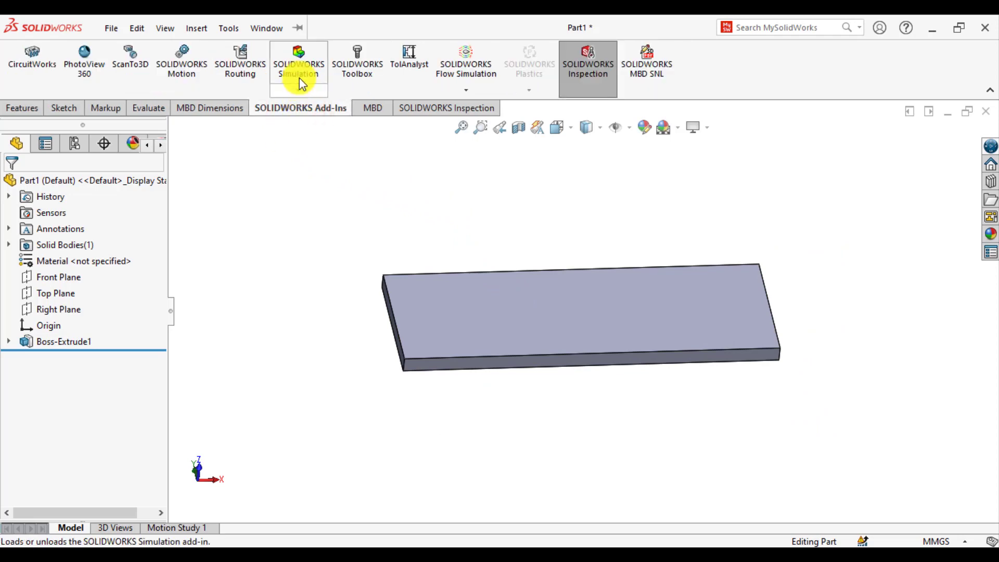
{"action": "left_click", "coordinate": [298, 91]}
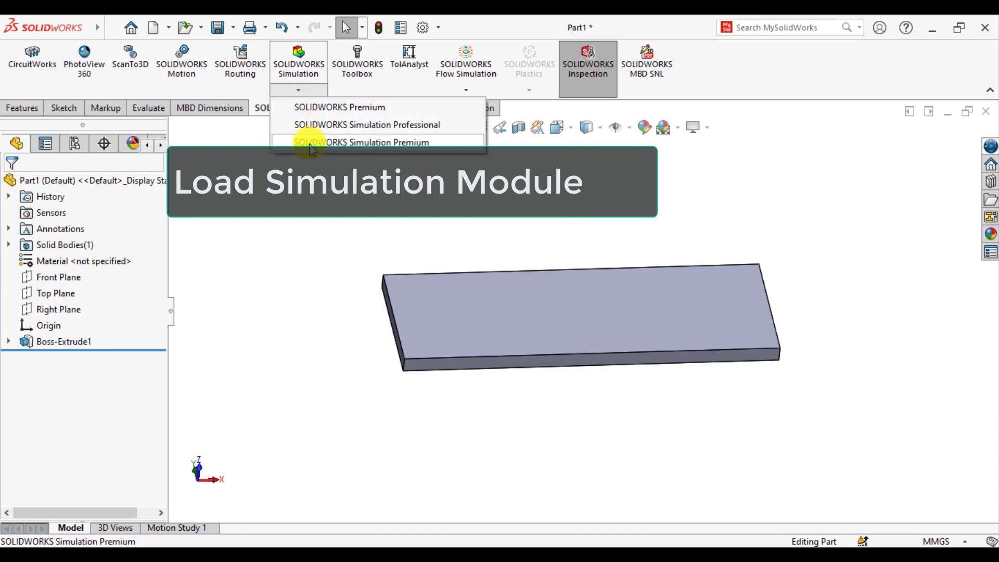
{"action": "left_click", "coordinate": [367, 124]}
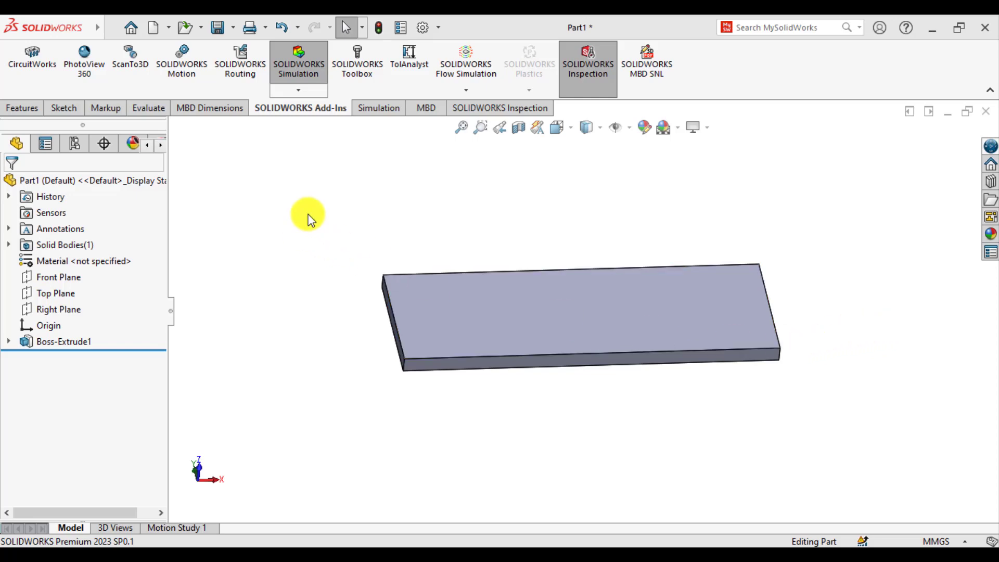
{"action": "left_click", "coordinate": [371, 109]}
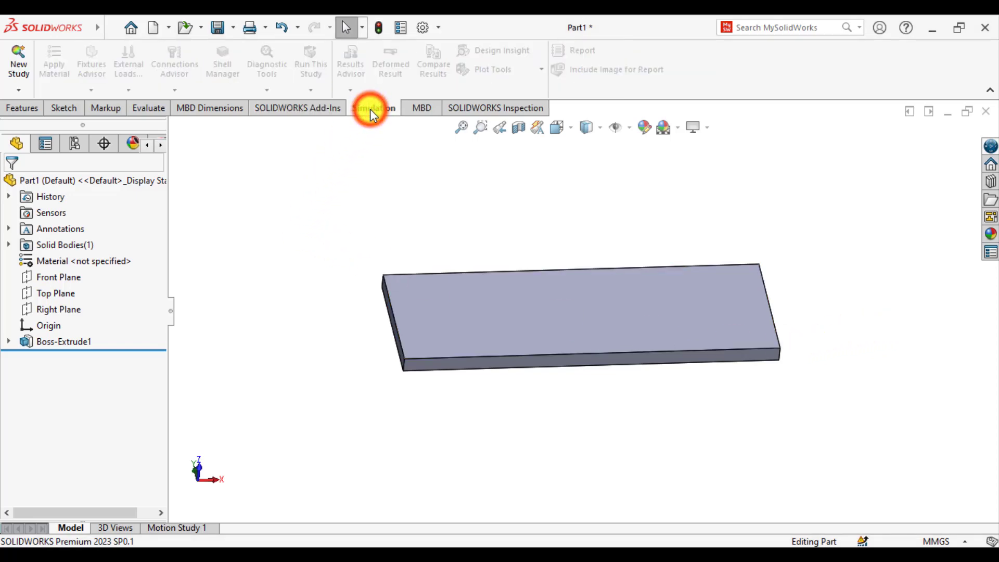
{"action": "left_click", "coordinate": [18, 68]}
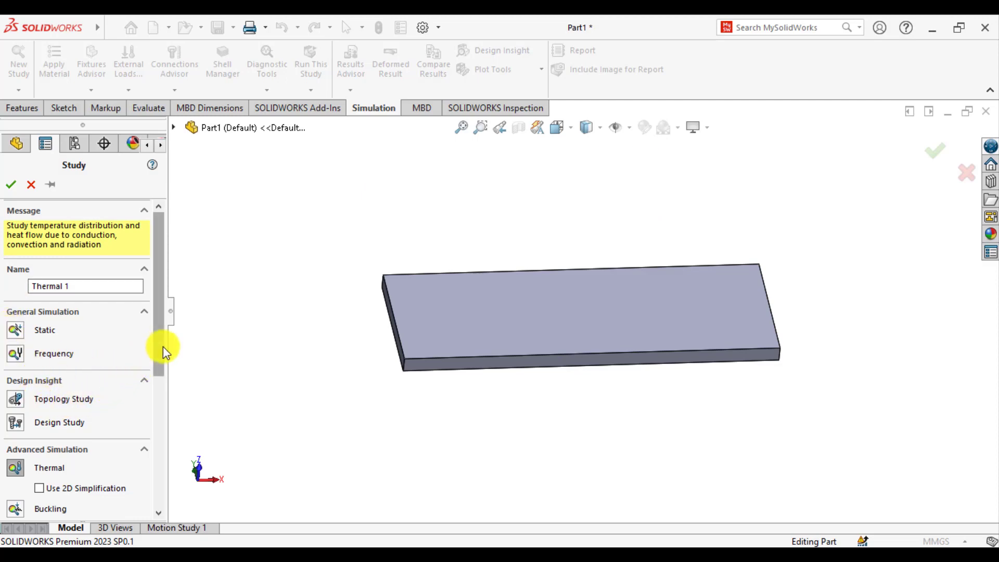
{"action": "left_click_drag", "start_coordinate": [162, 346], "coordinate": [164, 444]}
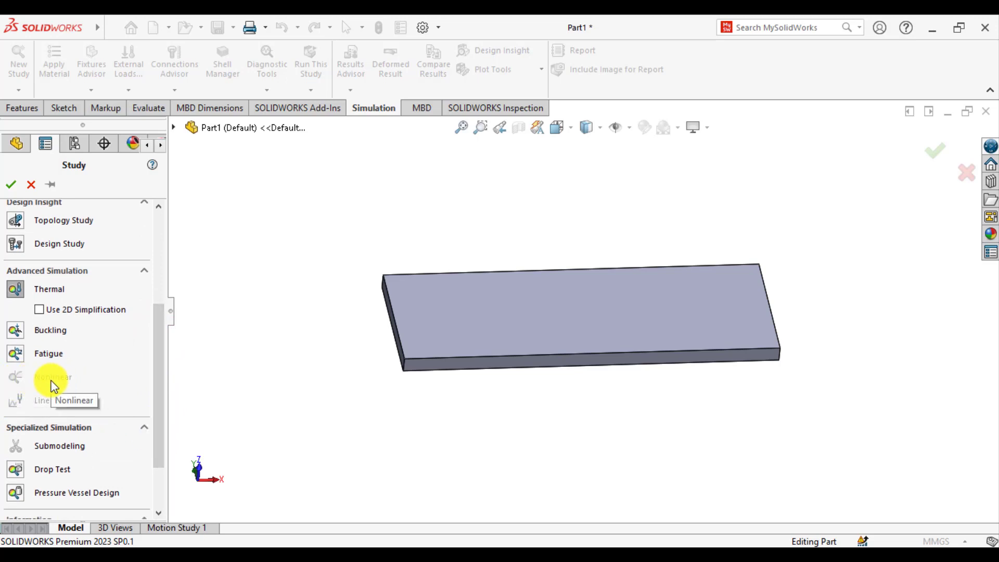
{"action": "left_click", "coordinate": [30, 185]}
{"action": "left_click", "coordinate": [267, 206]}
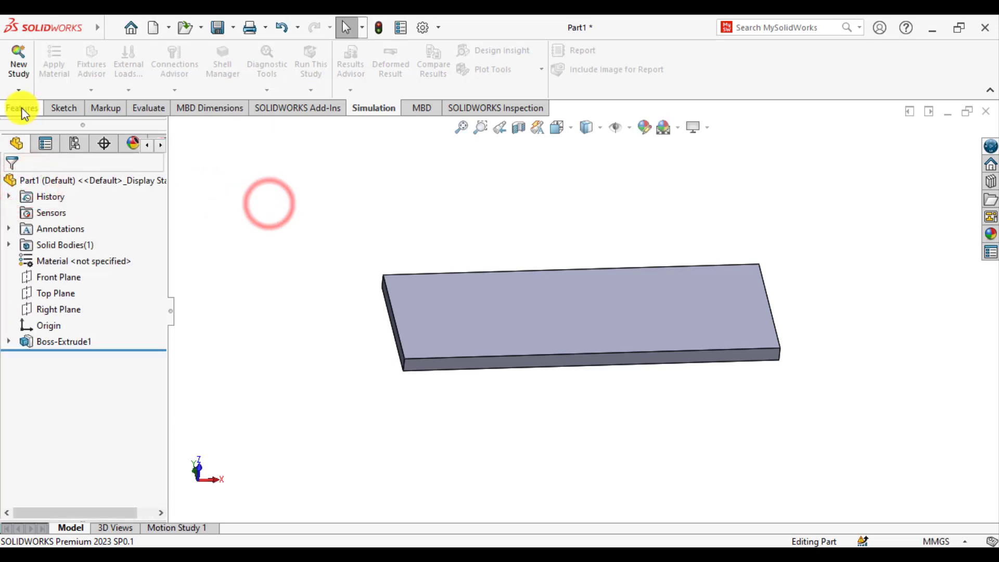
{"action": "left_click", "coordinate": [305, 170]}
Switch the loaded Simulation add-in to SOLIDWORKS Simulation Premium.
{"action": "left_click", "coordinate": [280, 110]}
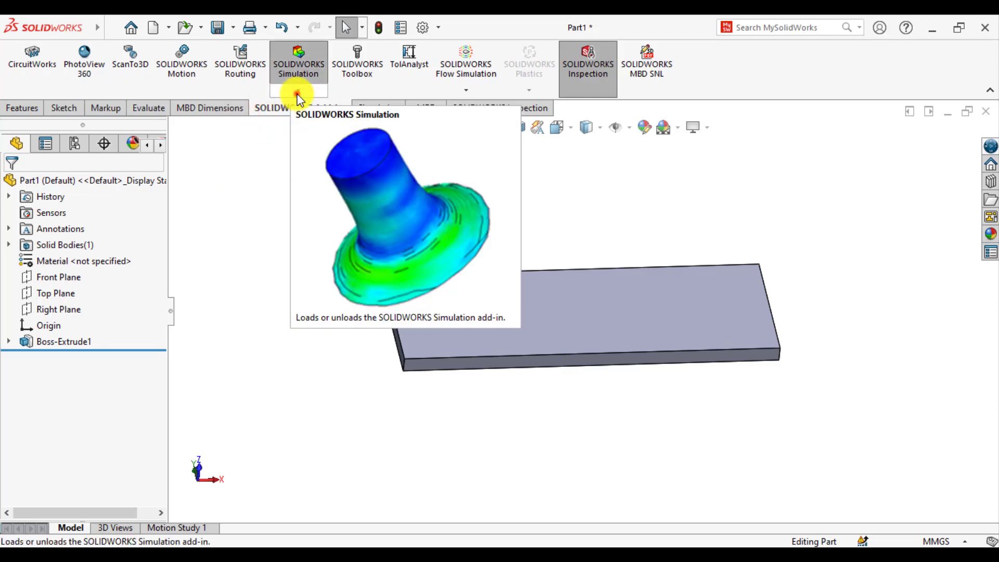
{"action": "left_click", "coordinate": [297, 92]}
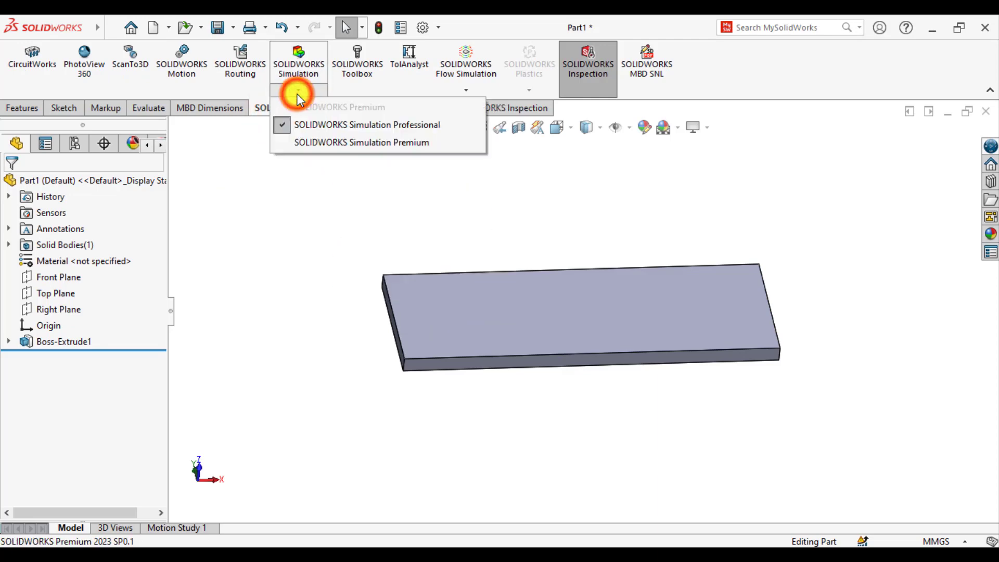
{"action": "left_click", "coordinate": [337, 145]}
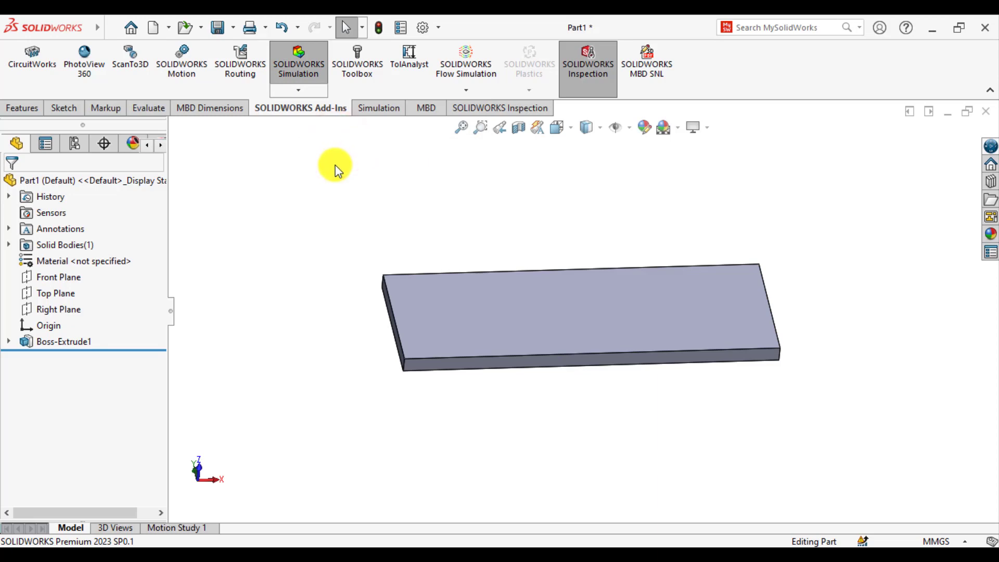
{"action": "left_click", "coordinate": [335, 165]}
Create a new Nonlinear study named "Time Varying Load Simulation" for the plate.
{"action": "left_click", "coordinate": [370, 110]}
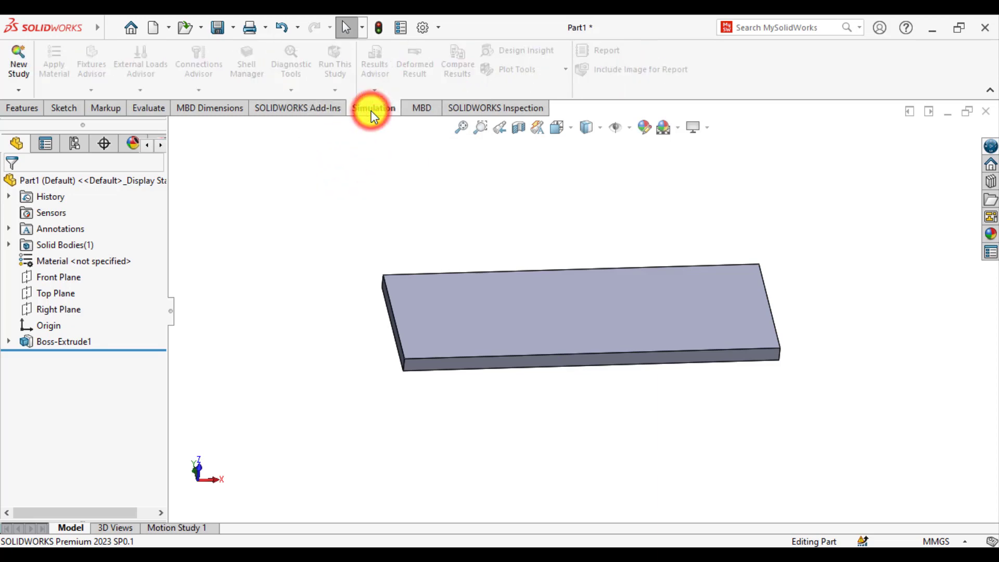
{"action": "left_click", "coordinate": [19, 62]}
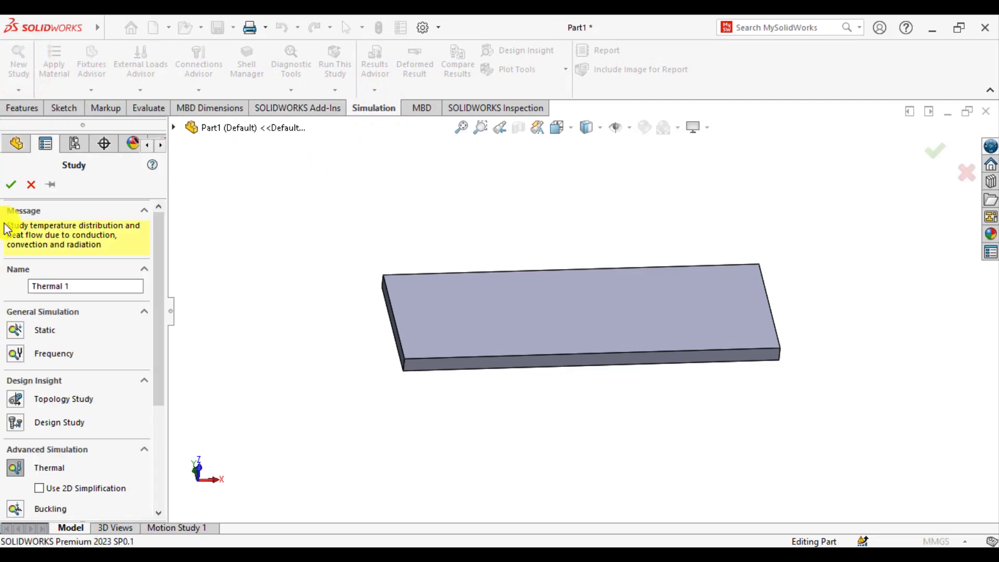
{"action": "left_click_drag", "start_coordinate": [162, 304], "coordinate": [164, 378]}
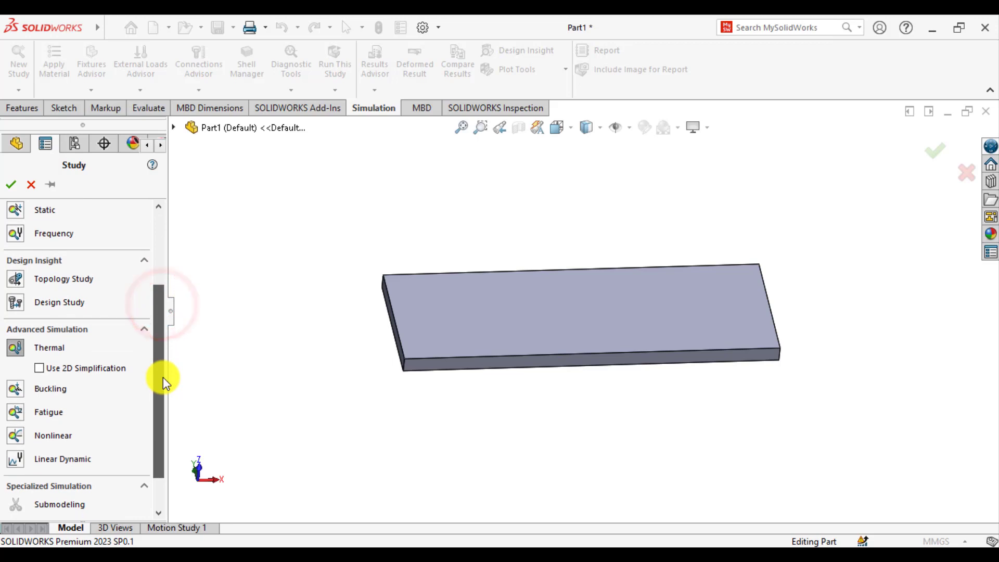
{"action": "left_click", "coordinate": [21, 440]}
{"action": "left_click_drag", "start_coordinate": [89, 254], "coordinate": [8, 253]}
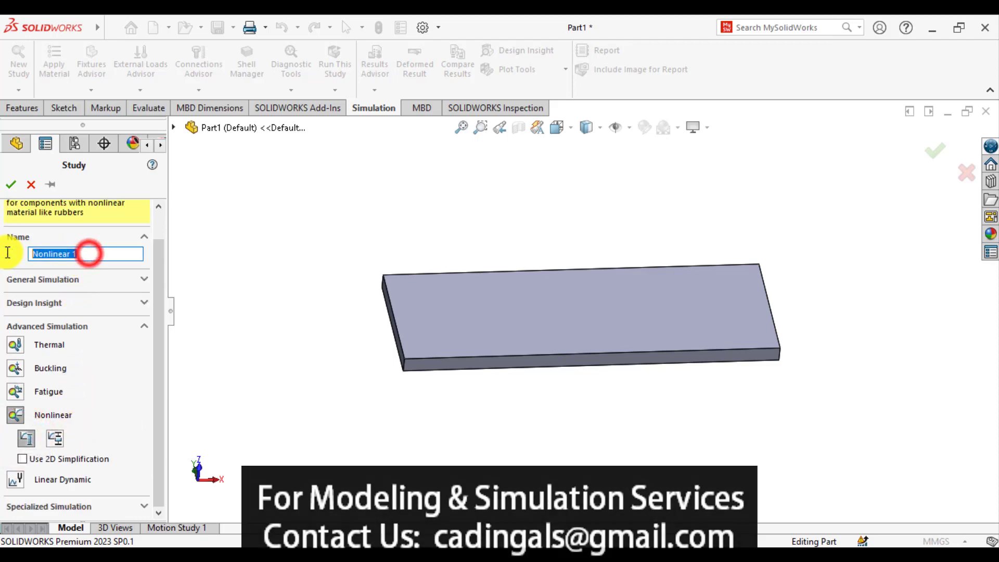
{"action": "type", "text": "Time Varying Load Sim"}
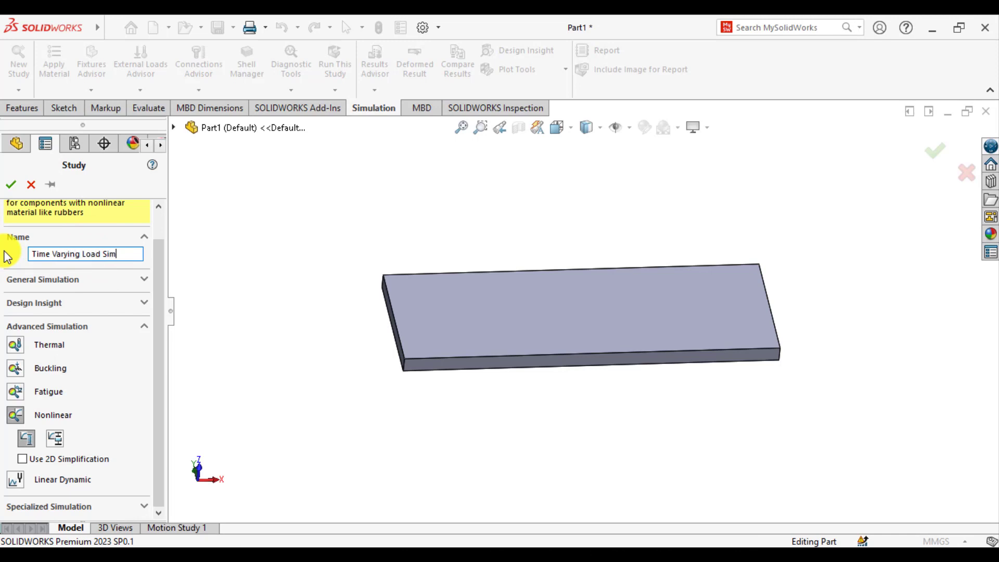
{"action": "type", "text": "ulation"}
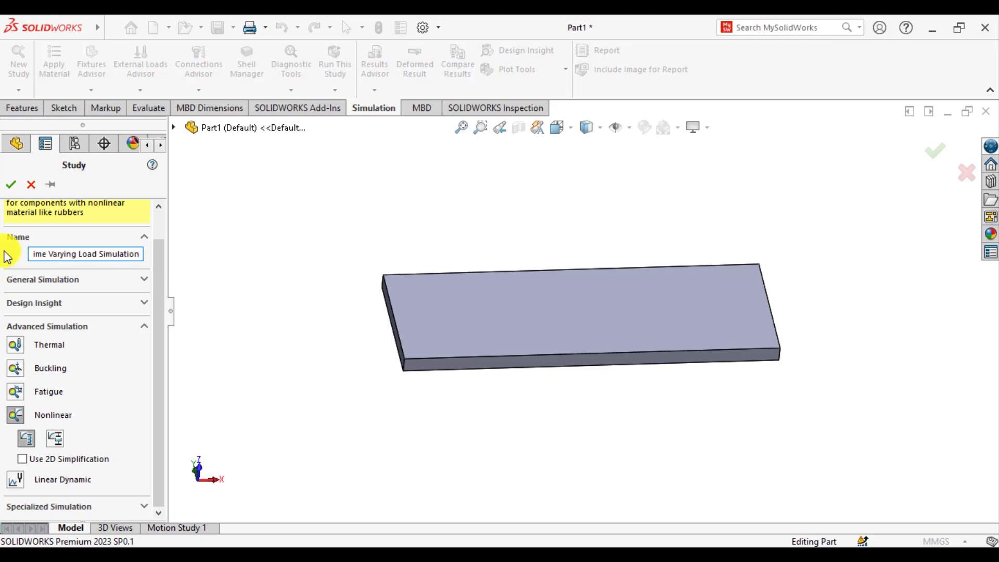
{"action": "left_click", "coordinate": [11, 185]}
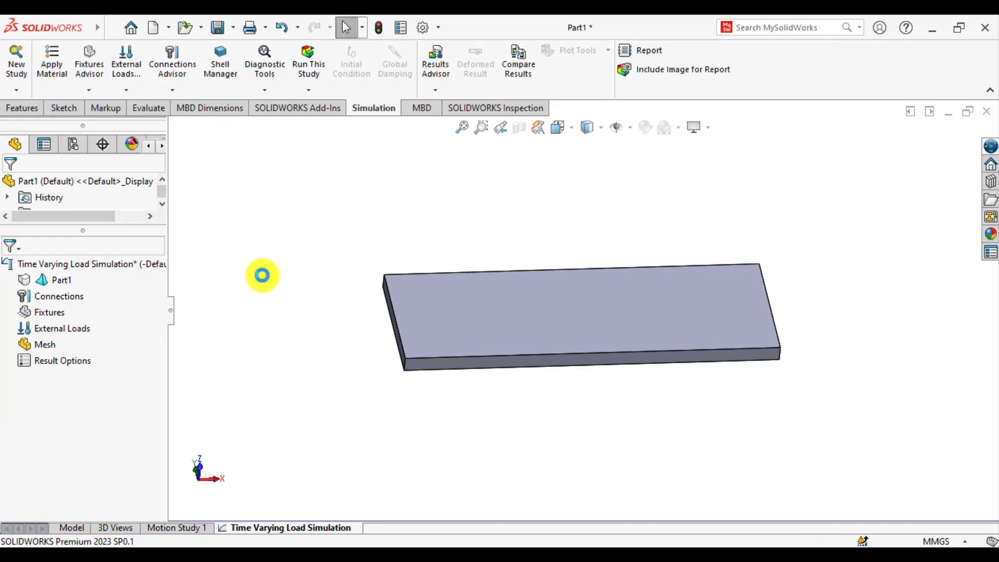
Assign the AISI 1035 Steel (SS) material from the SOLIDWORKS Materials steel library to the plate in the study.
{"action": "middle_click_drag", "start_coordinate": [313, 344], "coordinate": [331, 320]}
{"action": "scroll", "coordinate": [527, 317], "scroll_direction": "up", "scroll_amount": 1}
{"action": "scroll", "coordinate": [525, 313], "scroll_direction": "down", "scroll_amount": 3}
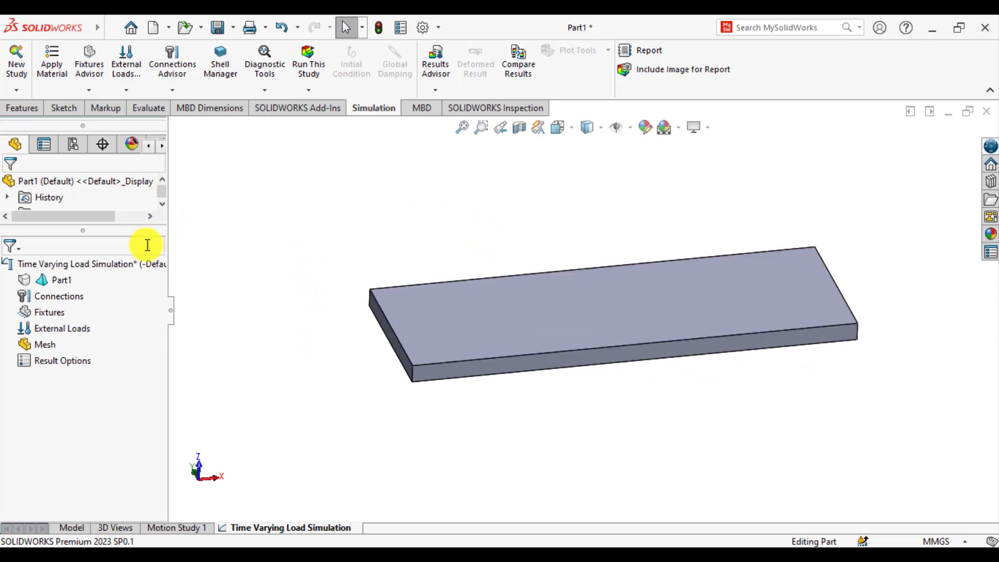
{"action": "right_click", "coordinate": [59, 279]}
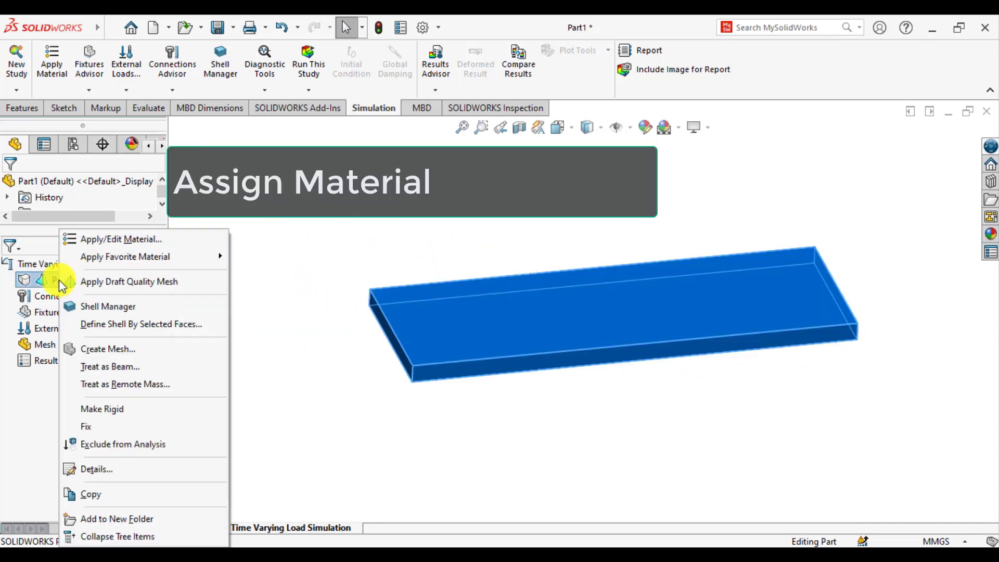
{"action": "left_click", "coordinate": [113, 241]}
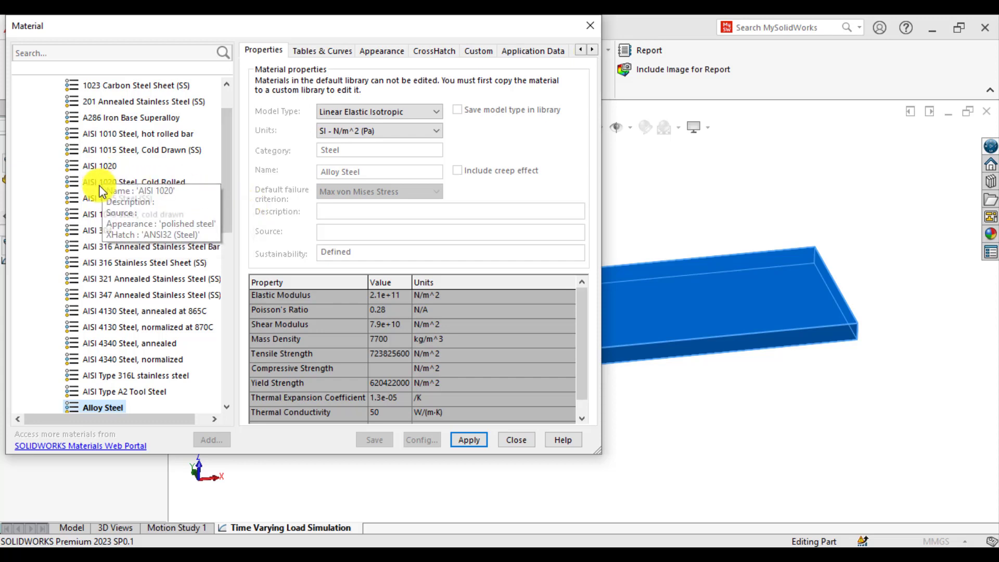
{"action": "scroll", "coordinate": [111, 243], "scroll_direction": "down", "scroll_amount": 1}
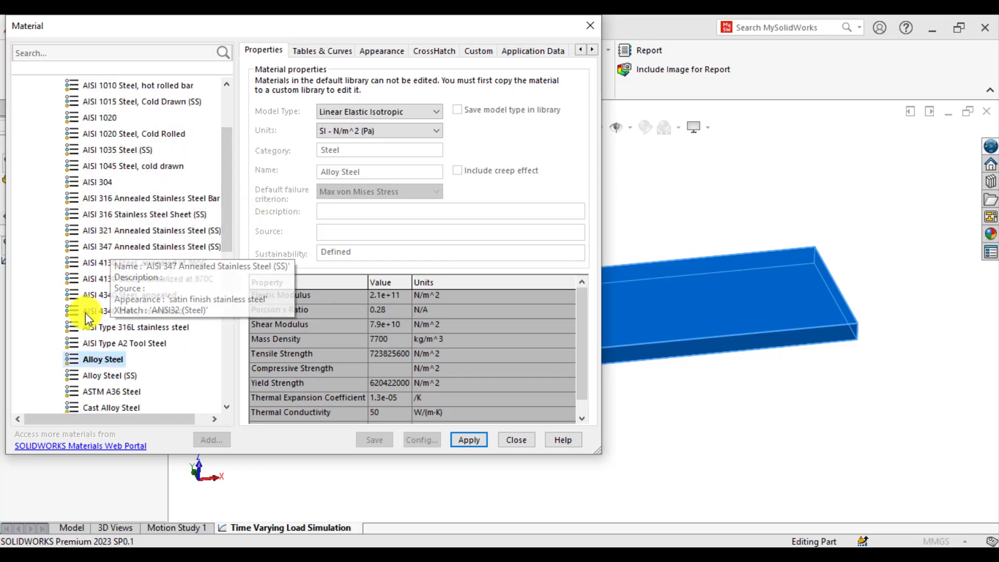
{"action": "scroll", "coordinate": [107, 297], "scroll_direction": "up", "scroll_amount": 2}
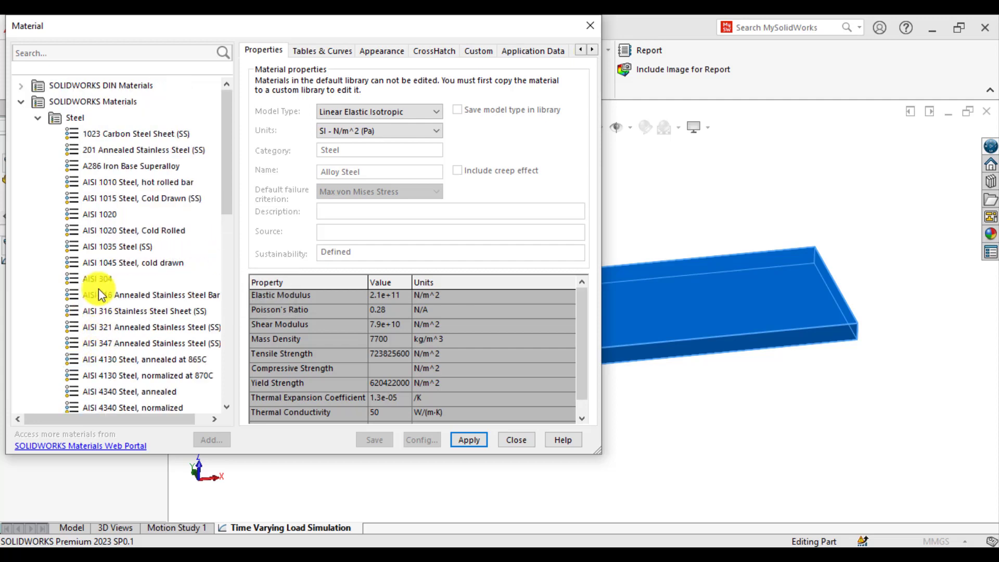
{"action": "left_click", "coordinate": [119, 246]}
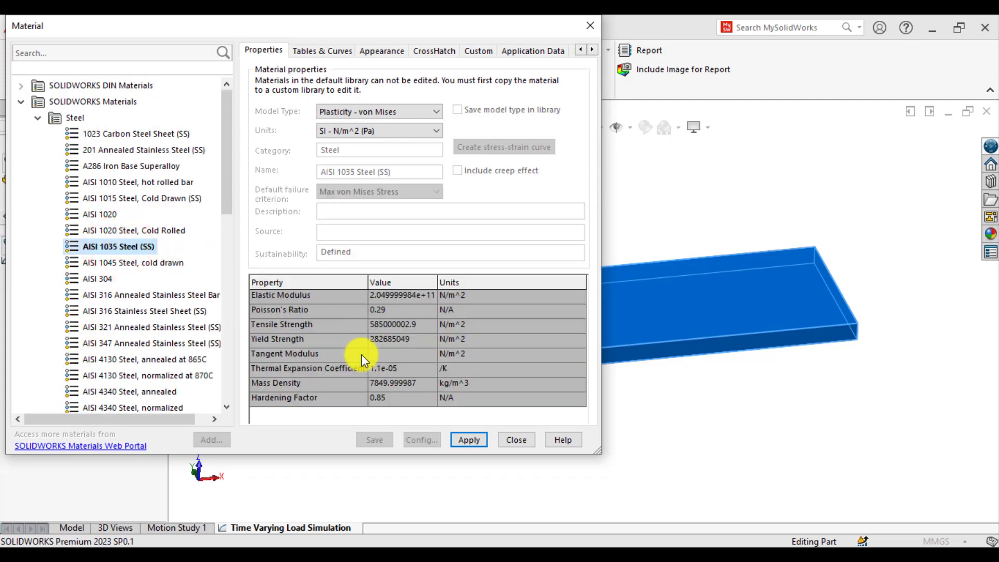
{"action": "left_click", "coordinate": [465, 441]}
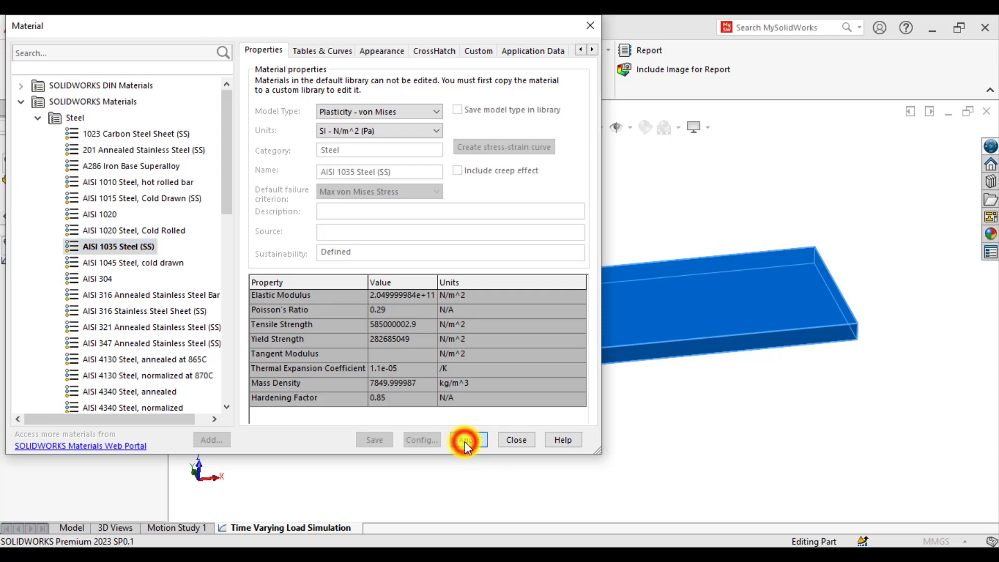
{"action": "left_click", "coordinate": [512, 446]}
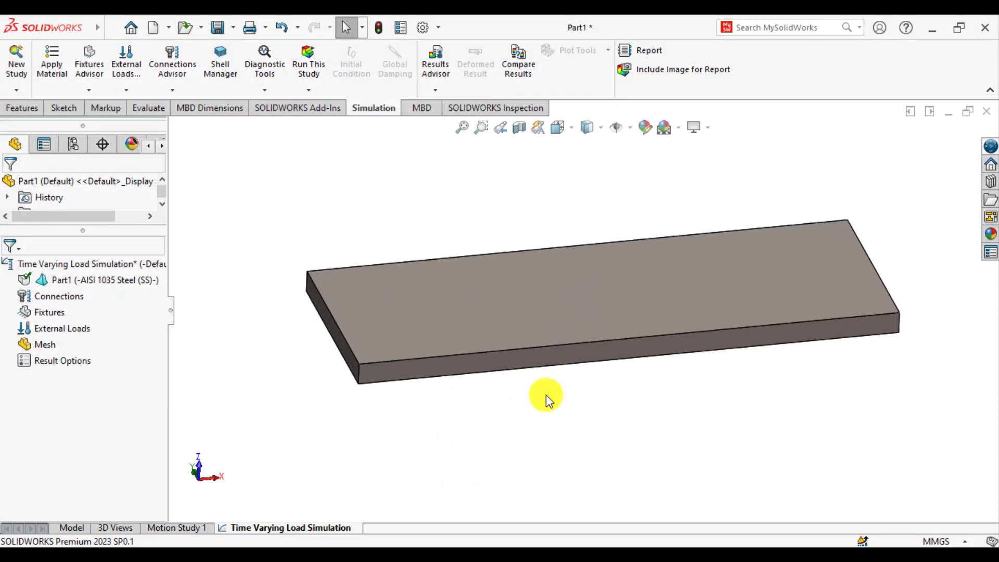
Set the end time in the nonlinear study's stepping options to 5 and accept the study properties.
{"action": "middle_click_drag", "start_coordinate": [533, 420], "coordinate": [520, 393]}
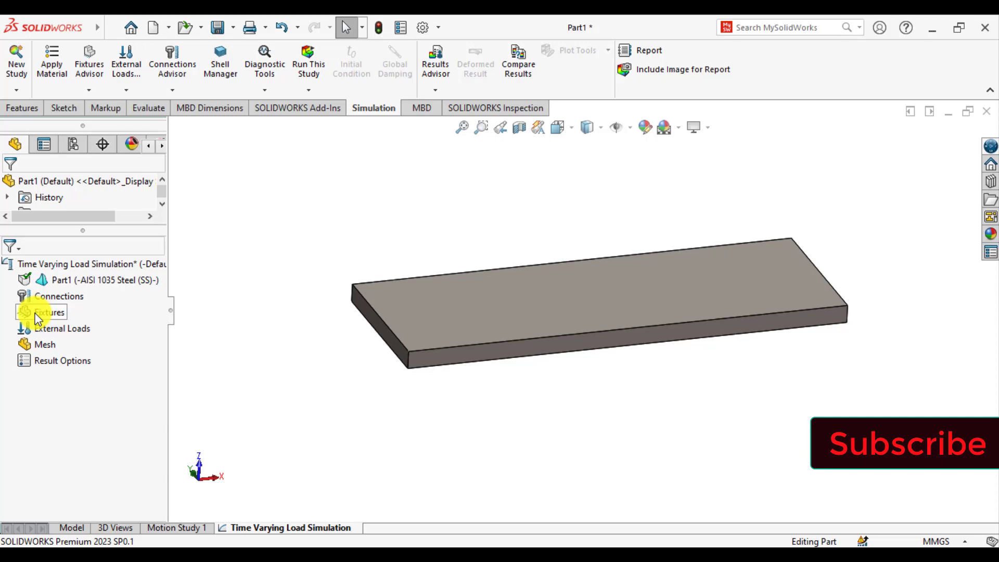
{"action": "right_click", "coordinate": [64, 264]}
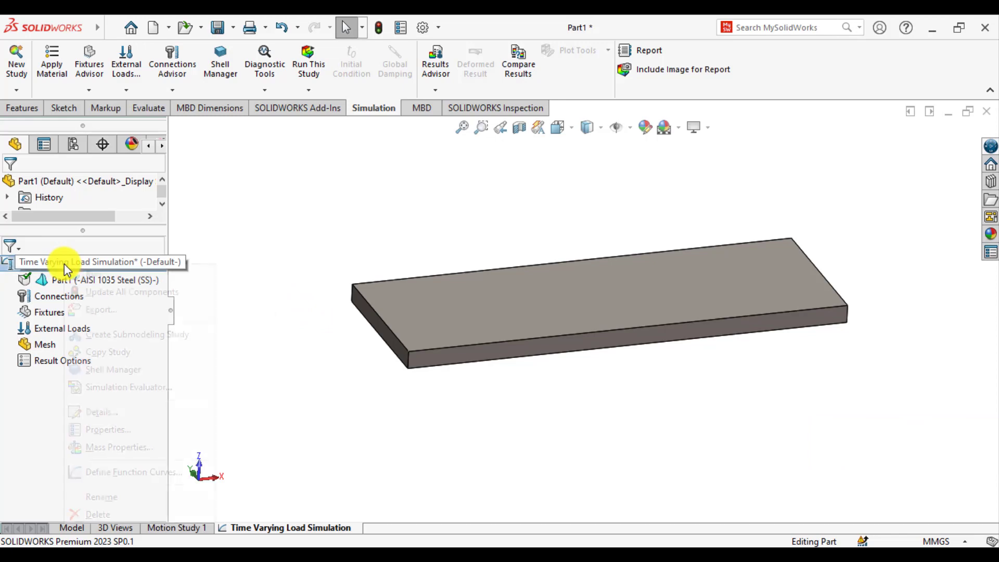
{"action": "left_click", "coordinate": [95, 430]}
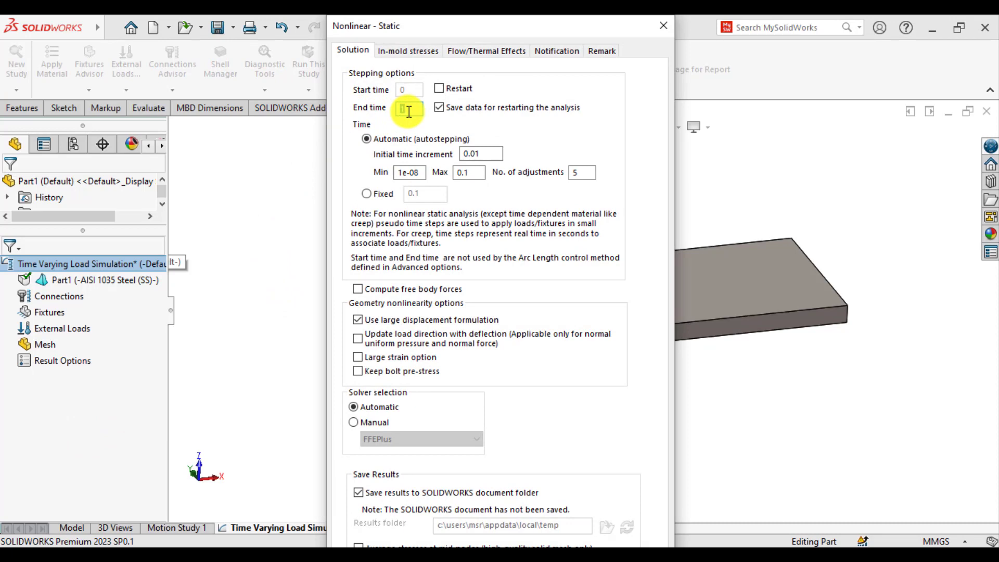
{"action": "type", "text": "5"}
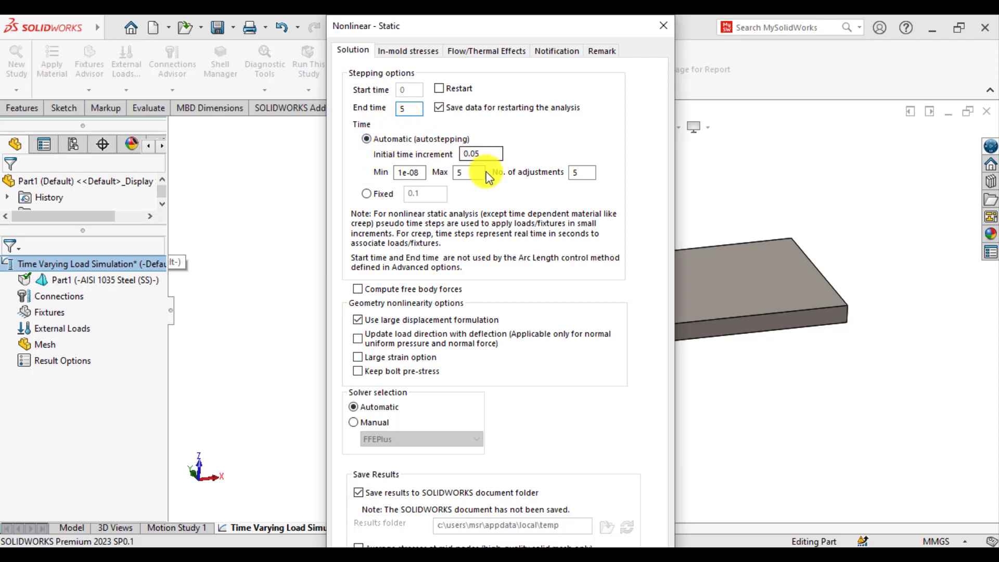
{"action": "key", "text": "Return"}
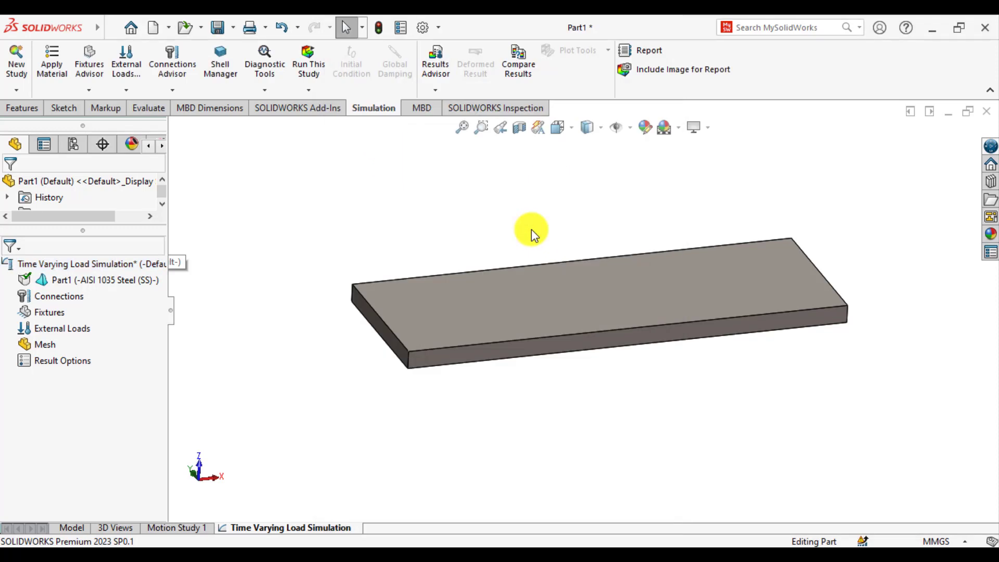
{"action": "left_click", "coordinate": [398, 218]}
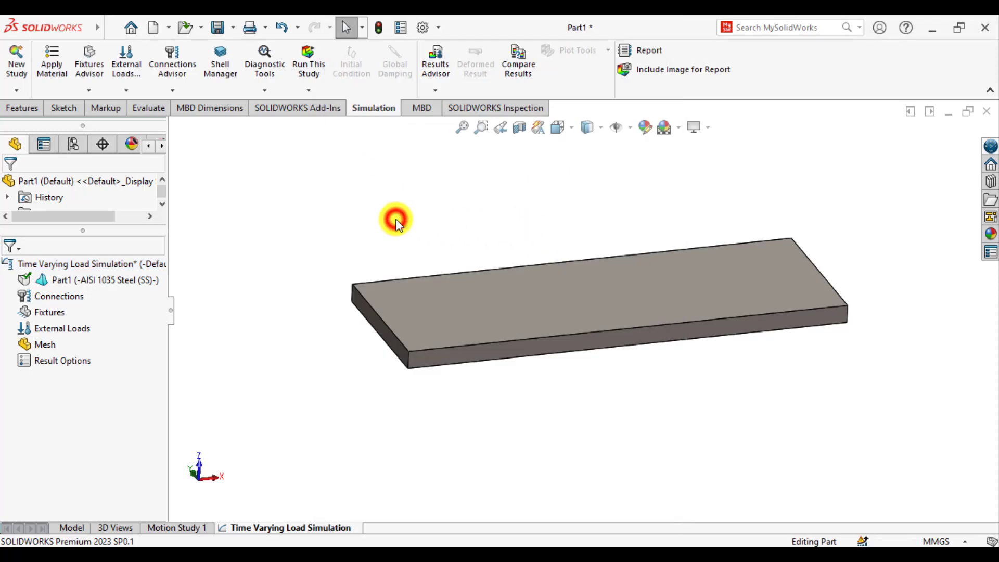
Apply a Fixed Geometry fixture to one narrow end face of the plate.
{"action": "right_click", "coordinate": [49, 315]}
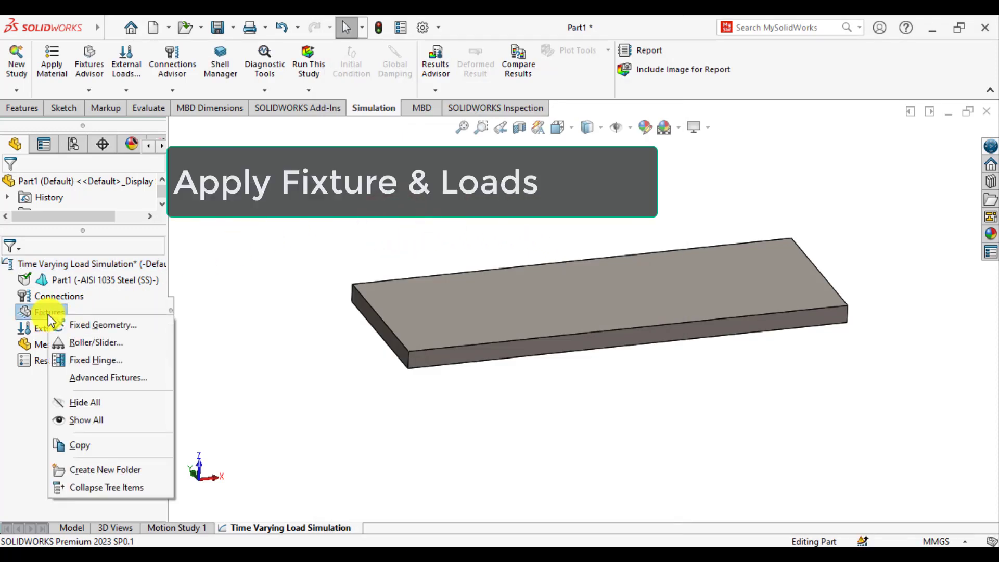
{"action": "left_click", "coordinate": [104, 324]}
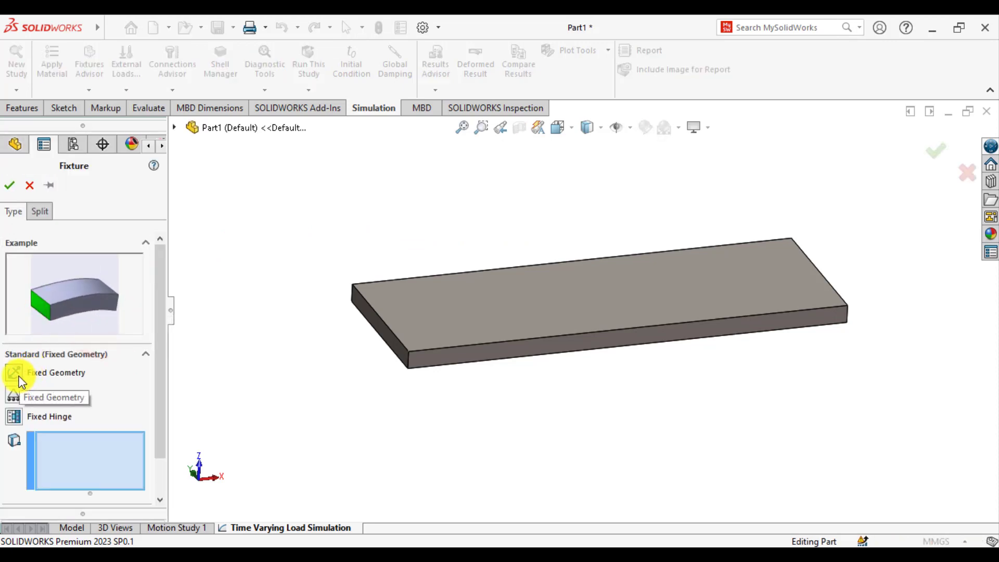
{"action": "left_click", "coordinate": [376, 324]}
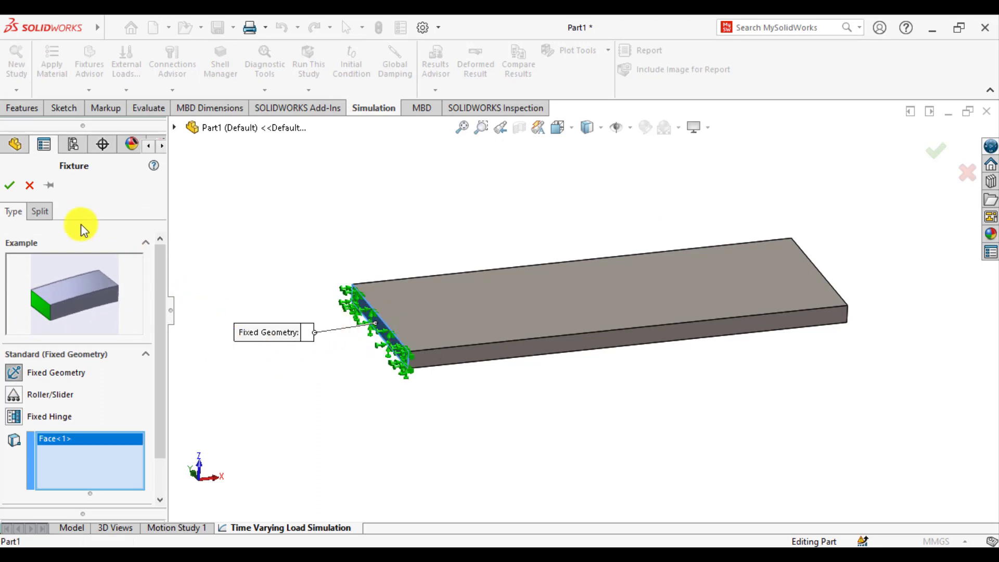
{"action": "left_click", "coordinate": [9, 186]}
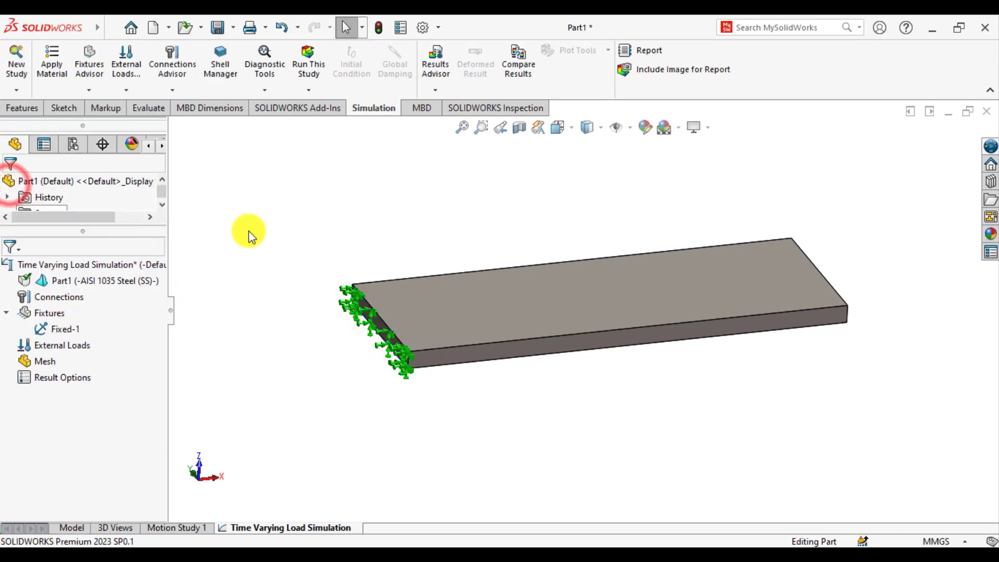
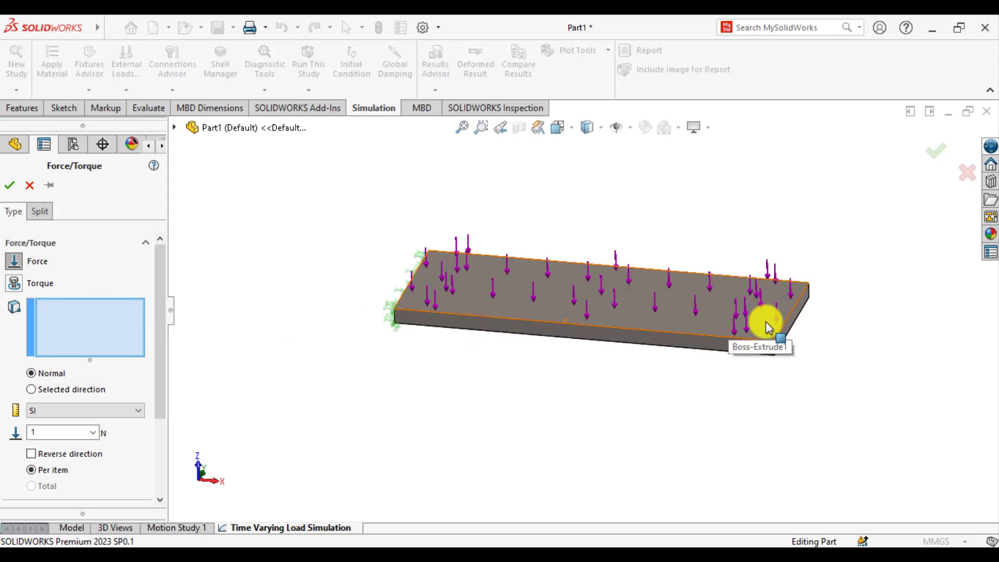
Place a force on the upper edge of the plate's free end, using a selected direction referenced to the Front Plane.
{"action": "left_click", "coordinate": [784, 339]}
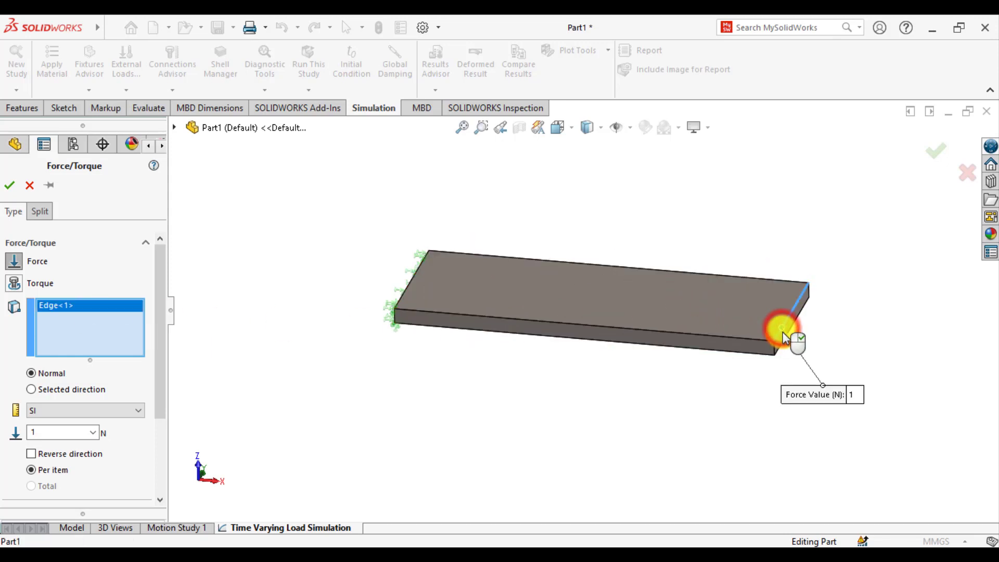
{"action": "scroll", "coordinate": [784, 345], "scroll_direction": "down", "scroll_amount": 3}
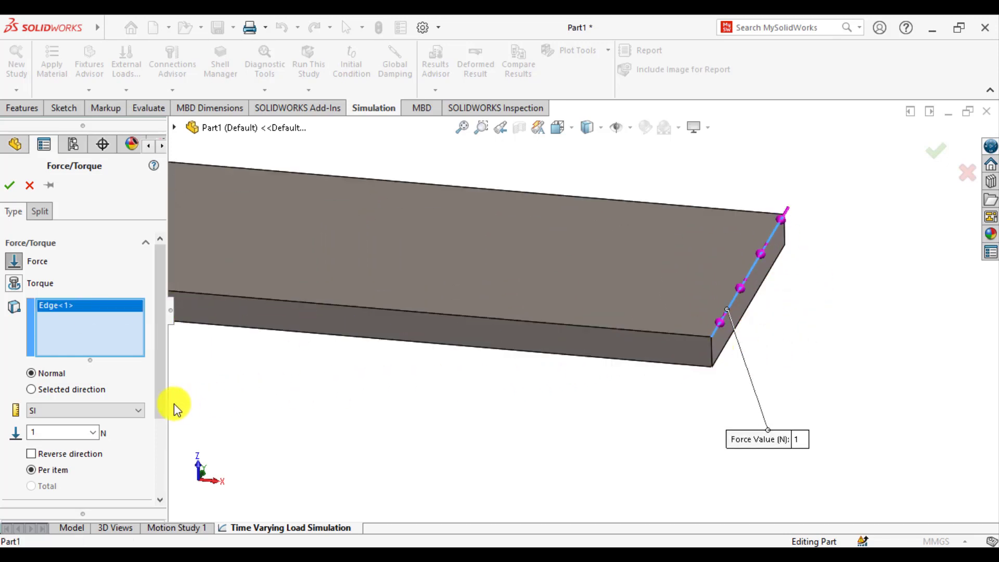
{"action": "left_click_drag", "start_coordinate": [157, 341], "coordinate": [166, 370]}
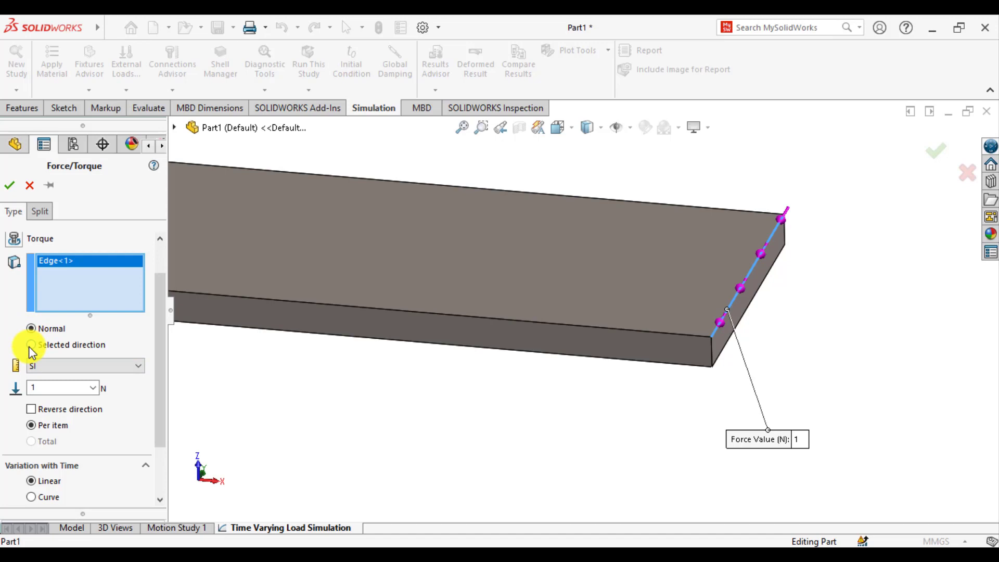
{"action": "left_click", "coordinate": [29, 345]}
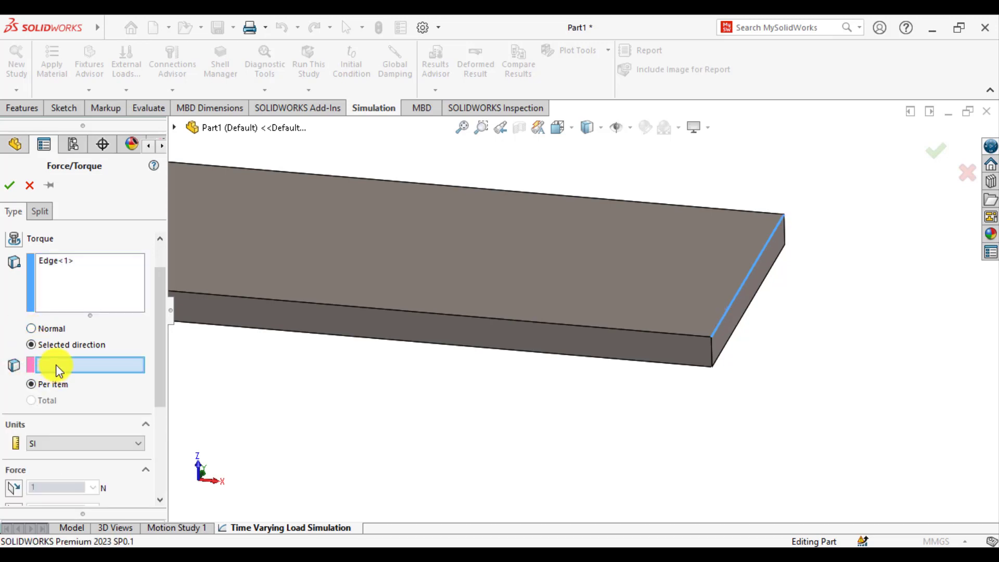
{"action": "scroll", "coordinate": [541, 383], "scroll_direction": "up", "scroll_amount": 3}
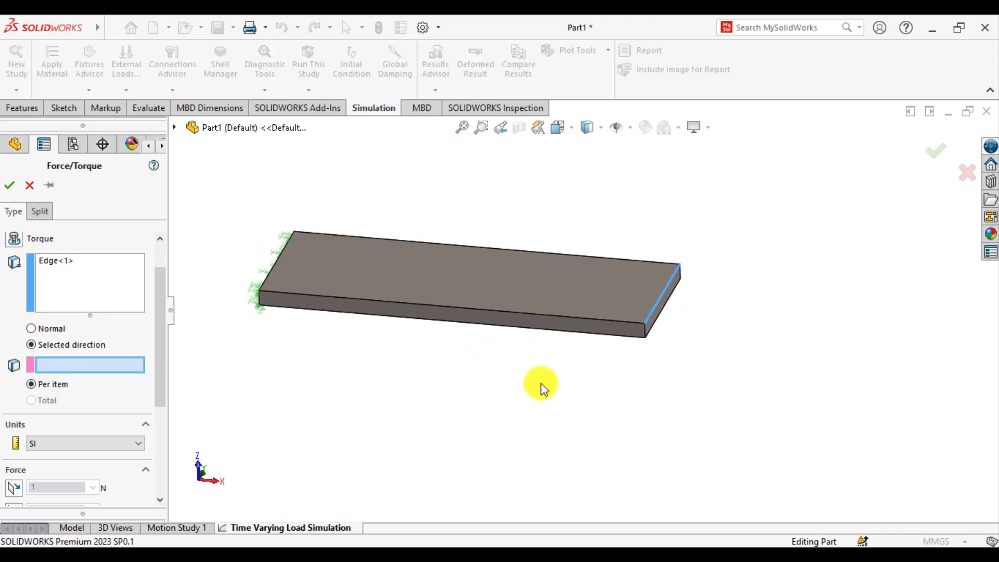
{"action": "left_click", "coordinate": [174, 128]}
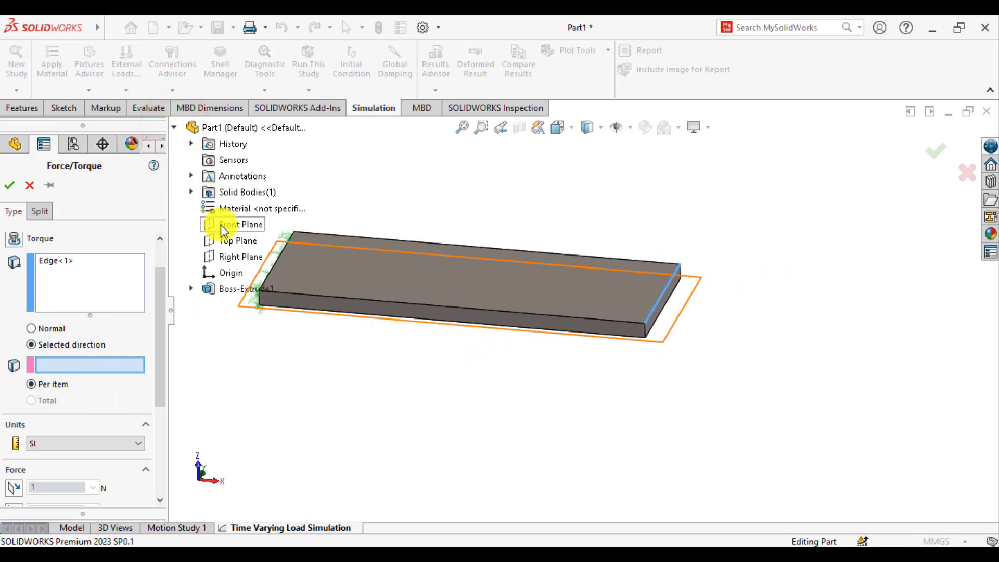
{"action": "left_click", "coordinate": [221, 225]}
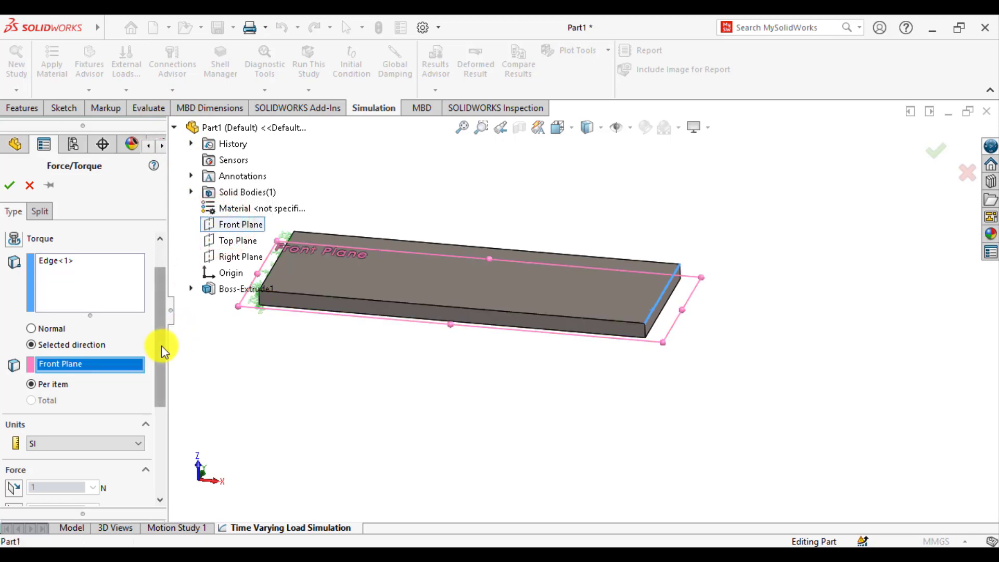
{"action": "left_click_drag", "start_coordinate": [160, 345], "coordinate": [158, 401]}
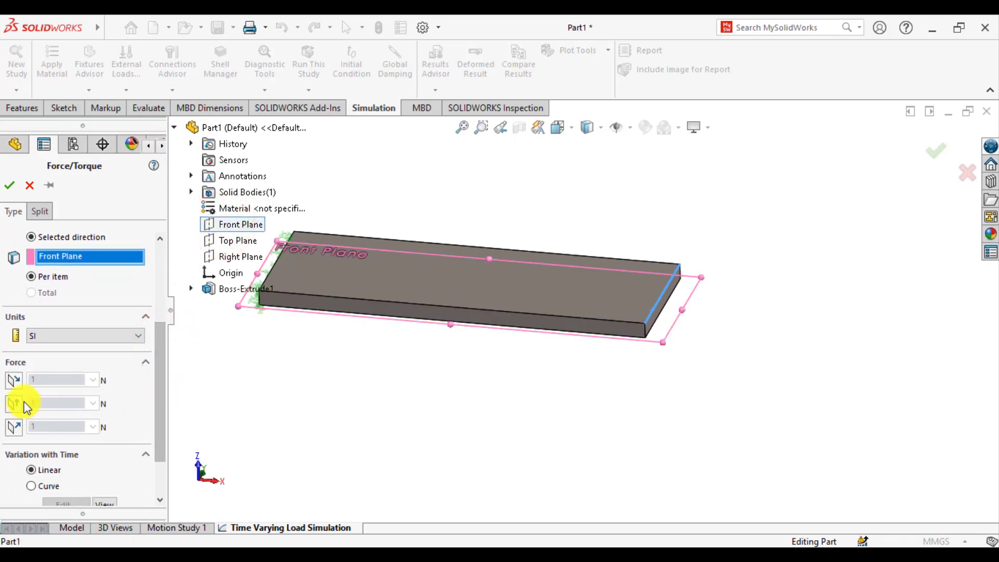
{"action": "left_click", "coordinate": [14, 380]}
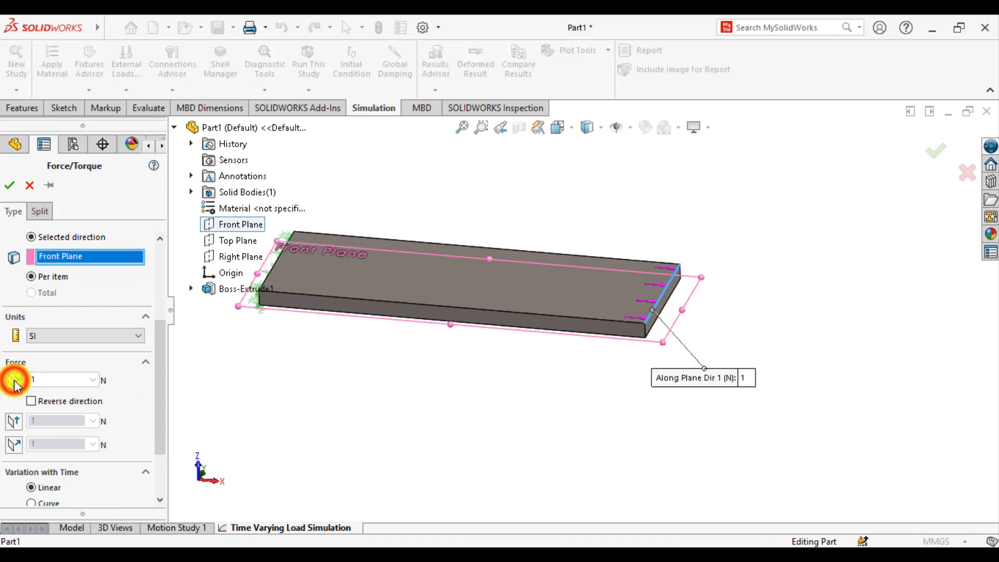
{"action": "left_click", "coordinate": [14, 380]}
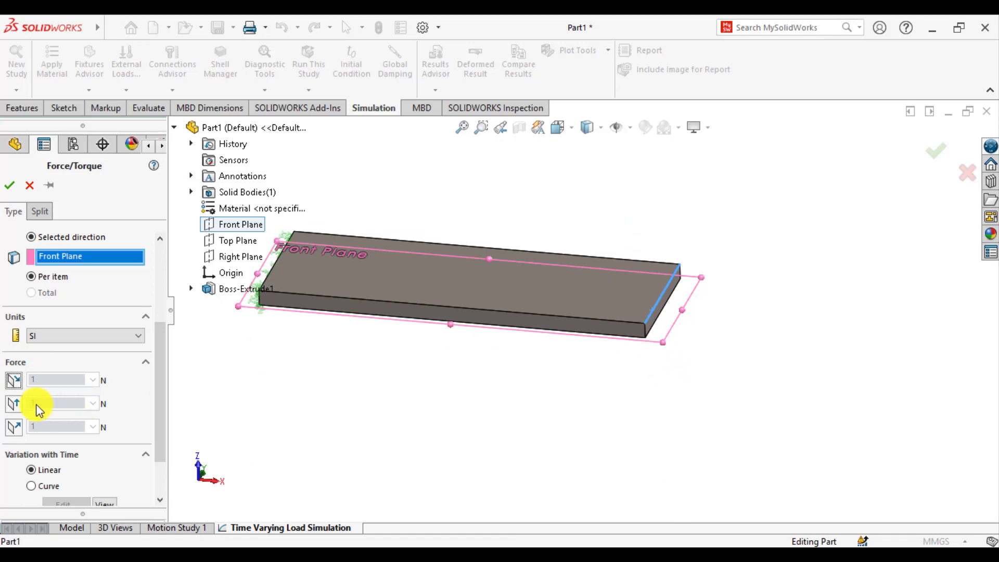
{"action": "left_click", "coordinate": [18, 407]}
{"action": "left_click", "coordinate": [18, 407]}
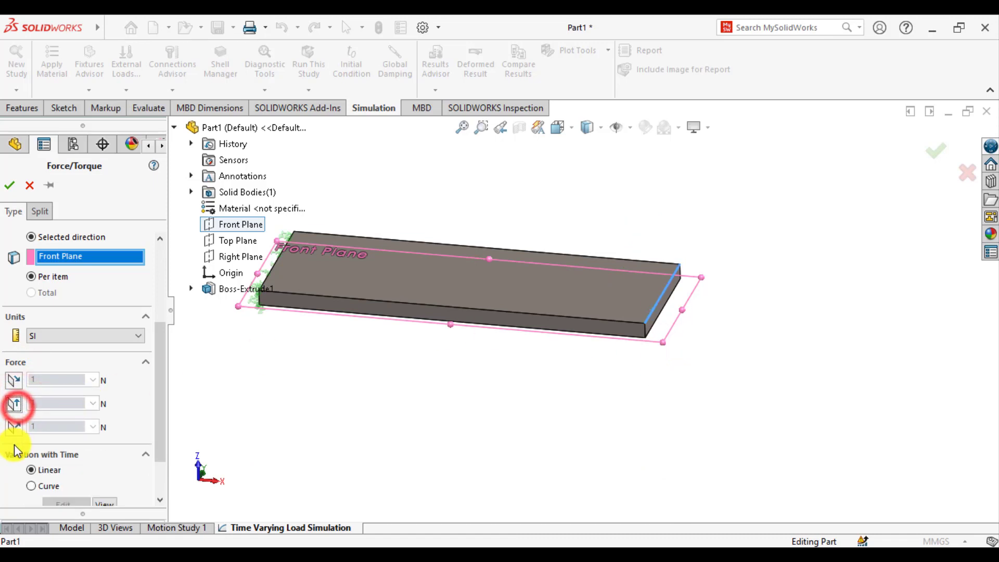
Make the edge force act normal to the Front Plane in the reversed, downward direction, and set its units to English (IPS).
{"action": "left_click", "coordinate": [16, 430]}
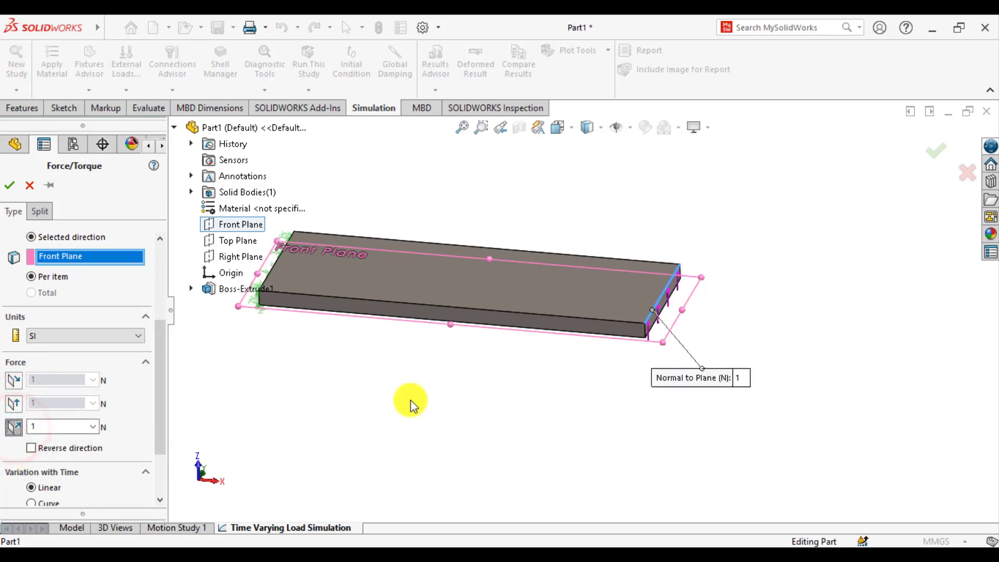
{"action": "mouse_move", "coordinate": [458, 399]}
{"action": "middle_mouse_down"}
{"action": "mouse_move", "coordinate": [444, 377]}
{"action": "mouse_move", "coordinate": [437, 404]}
{"action": "mouse_move", "coordinate": [453, 377]}
{"action": "mouse_move", "coordinate": [461, 388]}
{"action": "middle_mouse_up"}
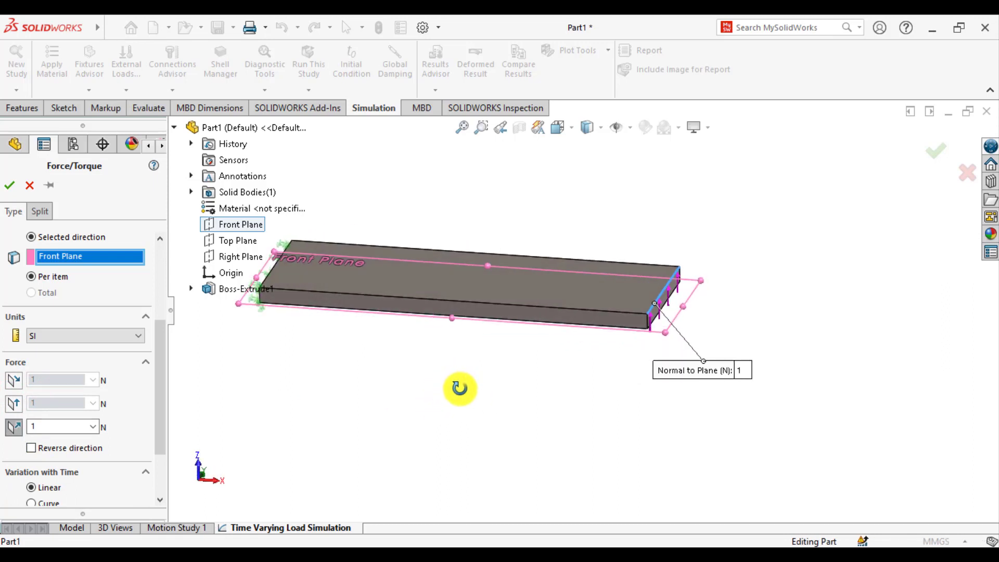
{"action": "left_click", "coordinate": [32, 451]}
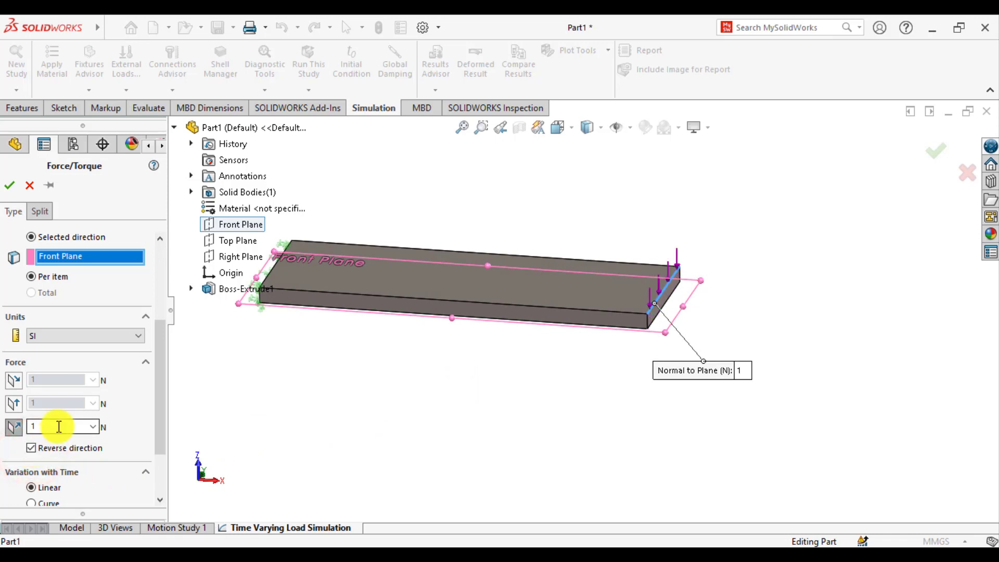
{"action": "left_click", "coordinate": [80, 338]}
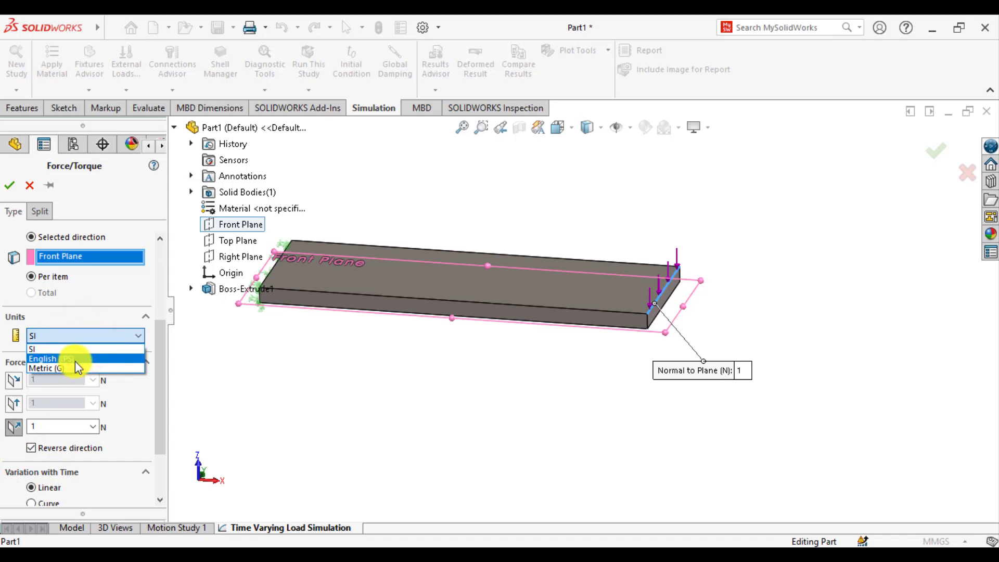
{"action": "left_click", "coordinate": [75, 360]}
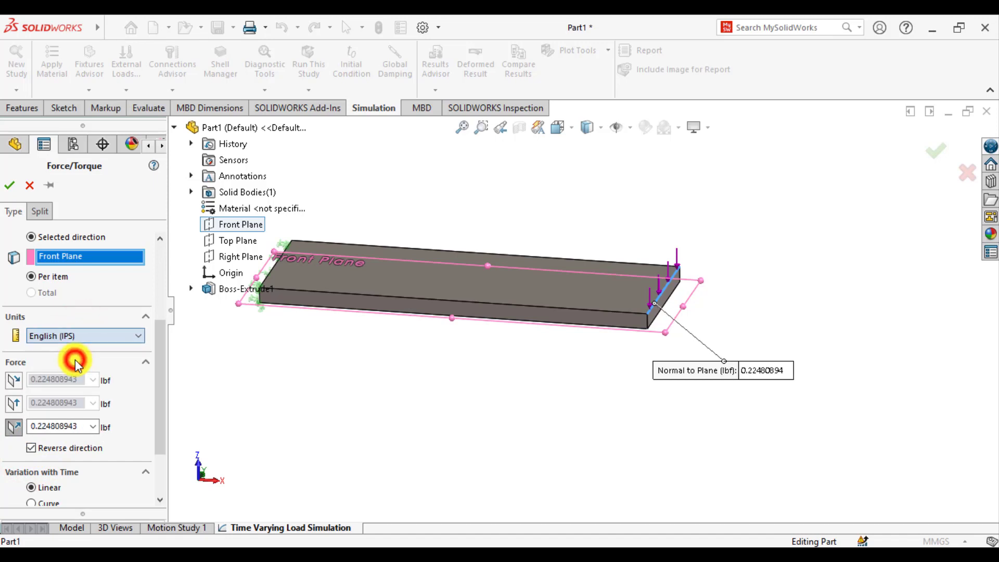
Switch the edge force's units to SI and set its value normal to the Front Plane to 10 N.
{"action": "double_click", "coordinate": [73, 426]}
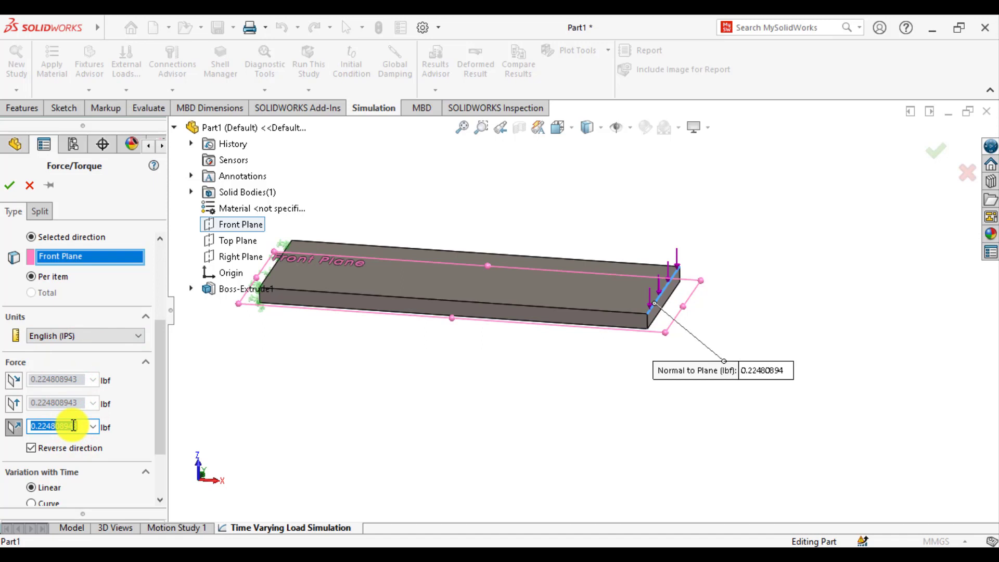
{"action": "left_click", "coordinate": [73, 338]}
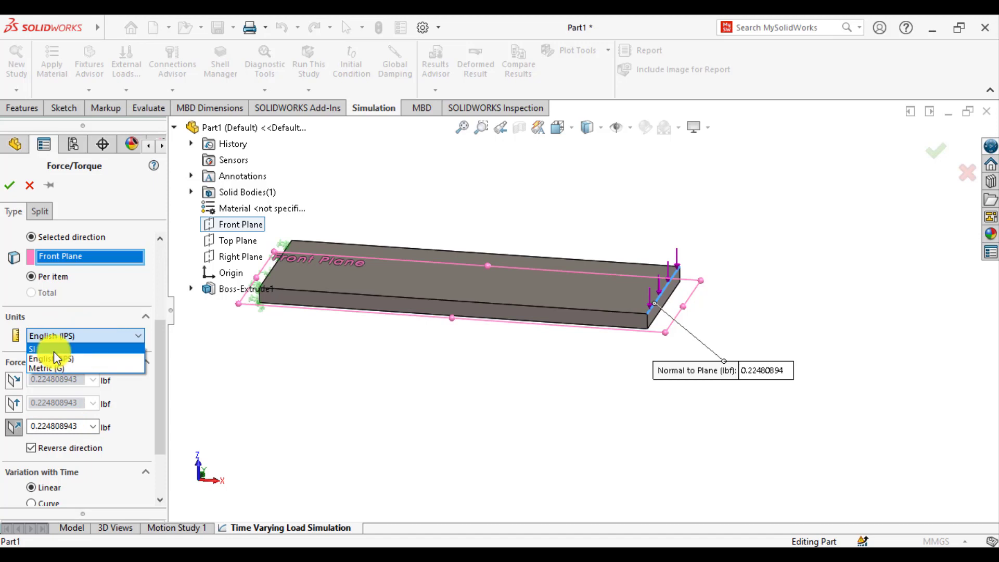
{"action": "left_click", "coordinate": [54, 350]}
{"action": "left_click", "coordinate": [55, 426]}
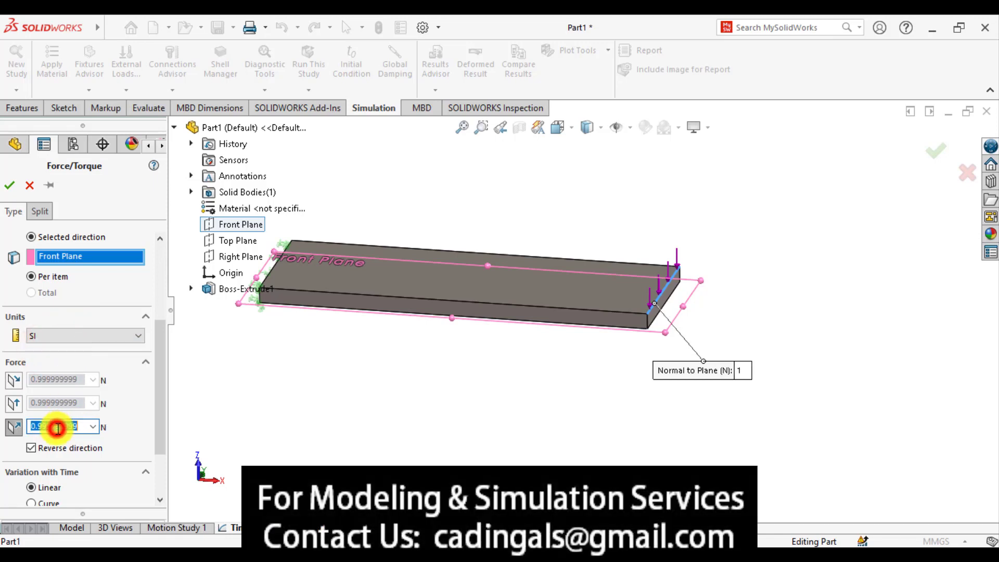
{"action": "double_click", "coordinate": [65, 426]}
{"action": "type", "text": "10"}
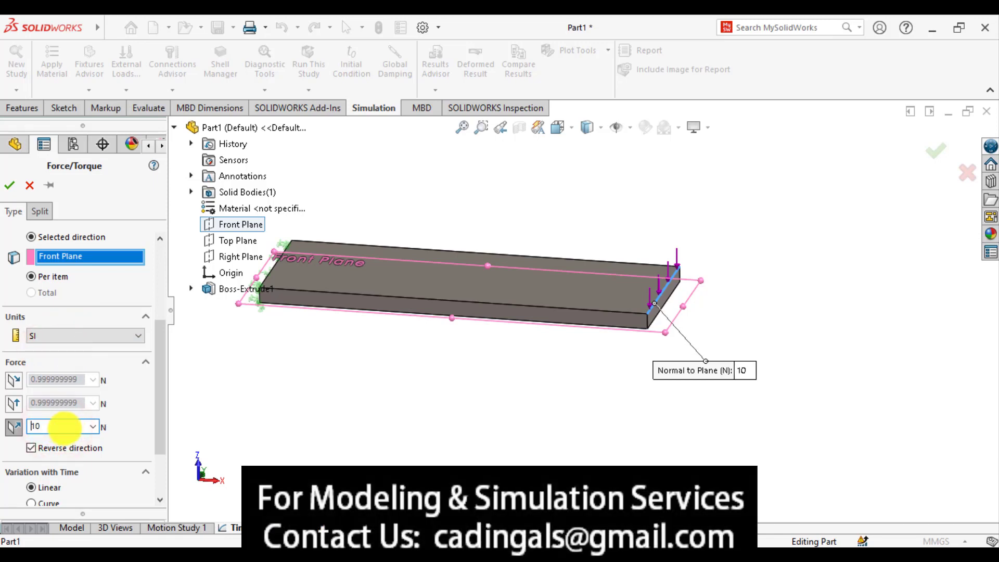
Set the force's symbol size to 200 and accept the force definition.
{"action": "left_click_drag", "start_coordinate": [156, 364], "coordinate": [157, 391]}
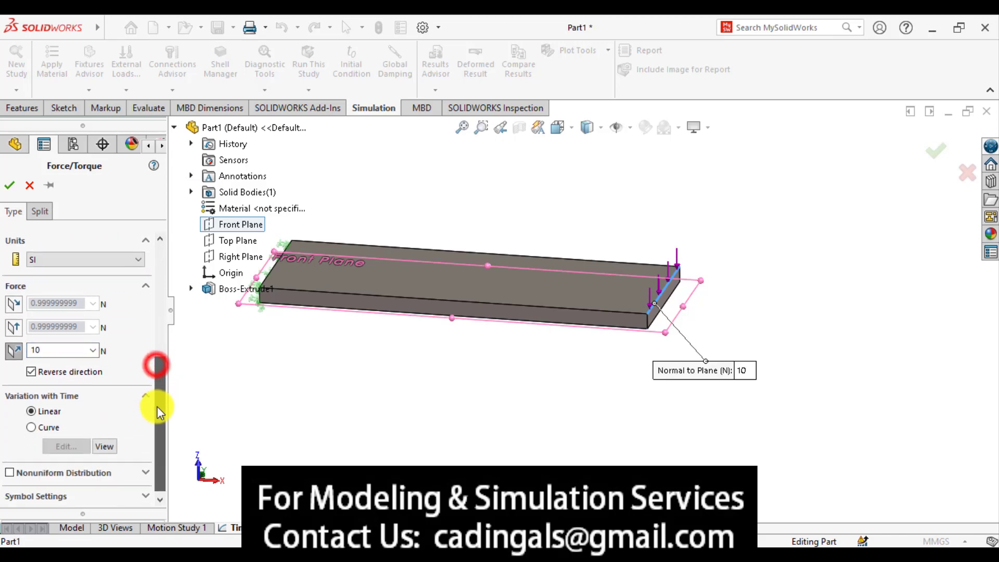
{"action": "left_click", "coordinate": [45, 494]}
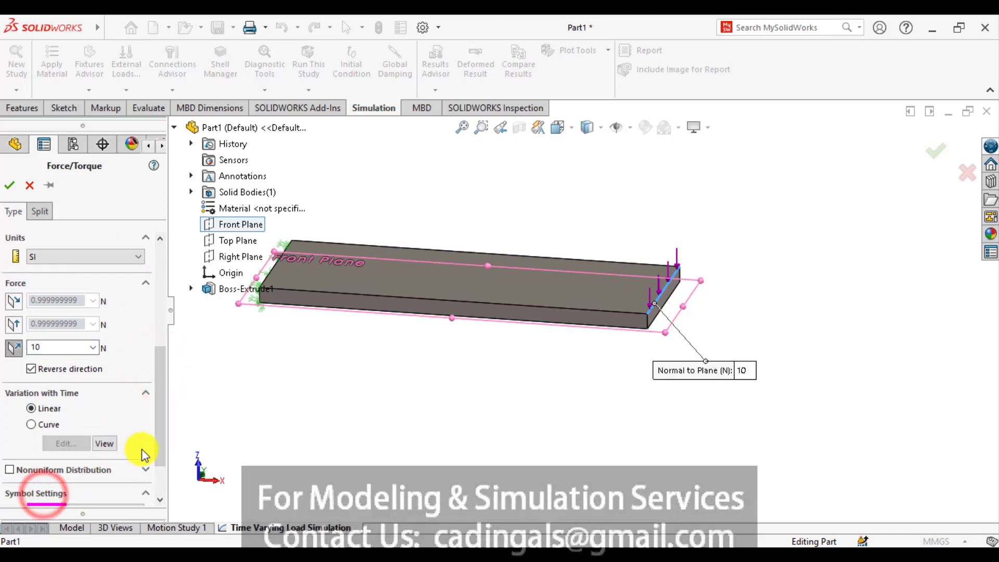
{"action": "left_click_drag", "start_coordinate": [158, 430], "coordinate": [156, 458]}
{"action": "double_click", "coordinate": [62, 474]}
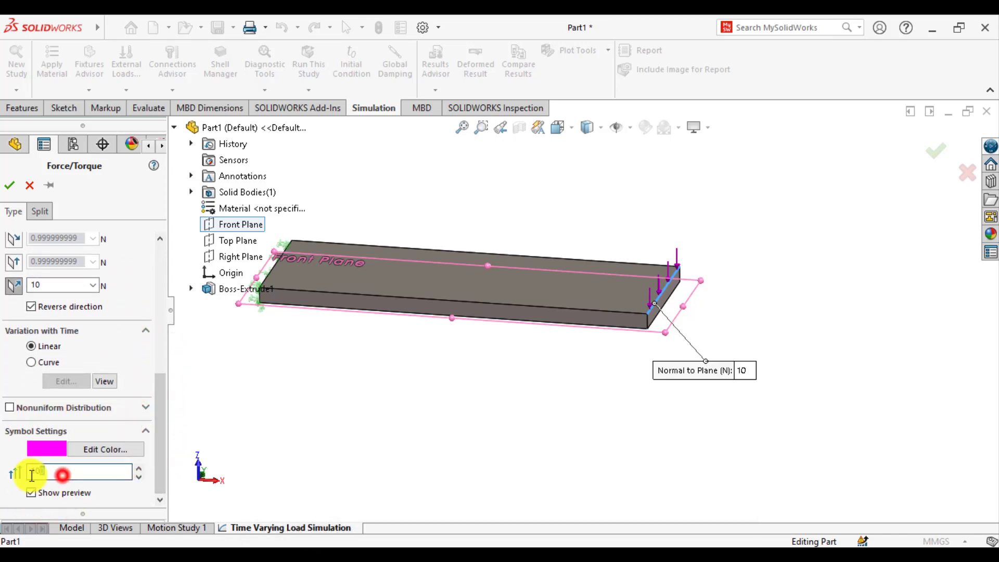
{"action": "type", "text": "200"}
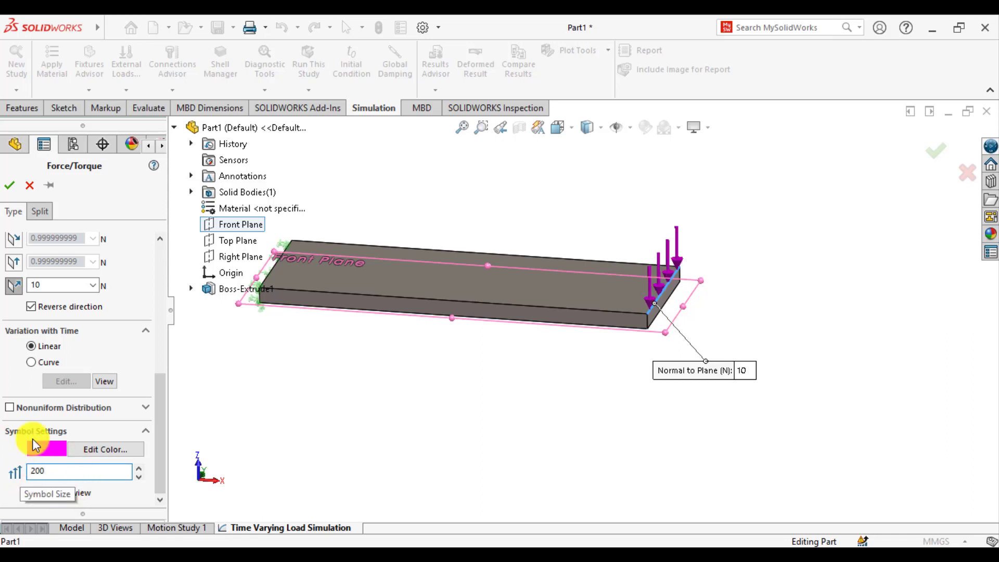
{"action": "left_click", "coordinate": [8, 185]}
{"action": "left_click", "coordinate": [488, 437]}
{"action": "middle_click_drag", "start_coordinate": [505, 423], "coordinate": [604, 349]}
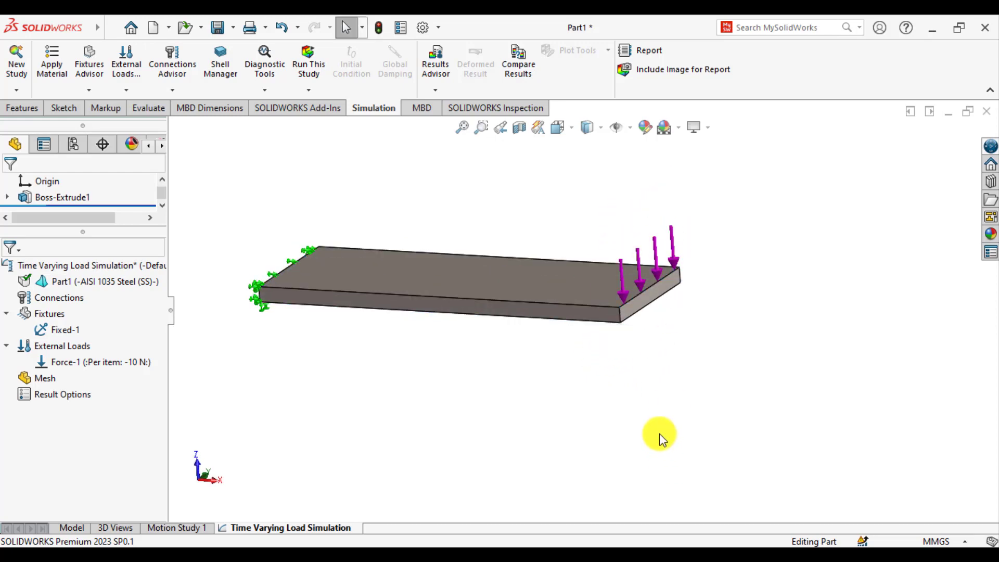
Edit the existing edge force so that its variation with time follows a curve instead of being linear.
{"action": "left_click", "coordinate": [99, 365]}
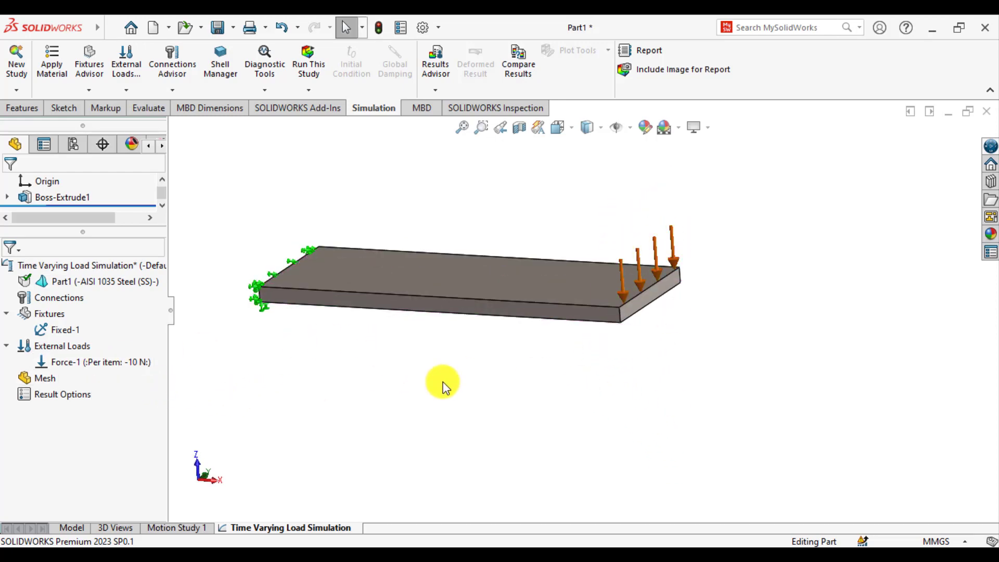
{"action": "middle_click_drag", "start_coordinate": [442, 385], "coordinate": [478, 417]}
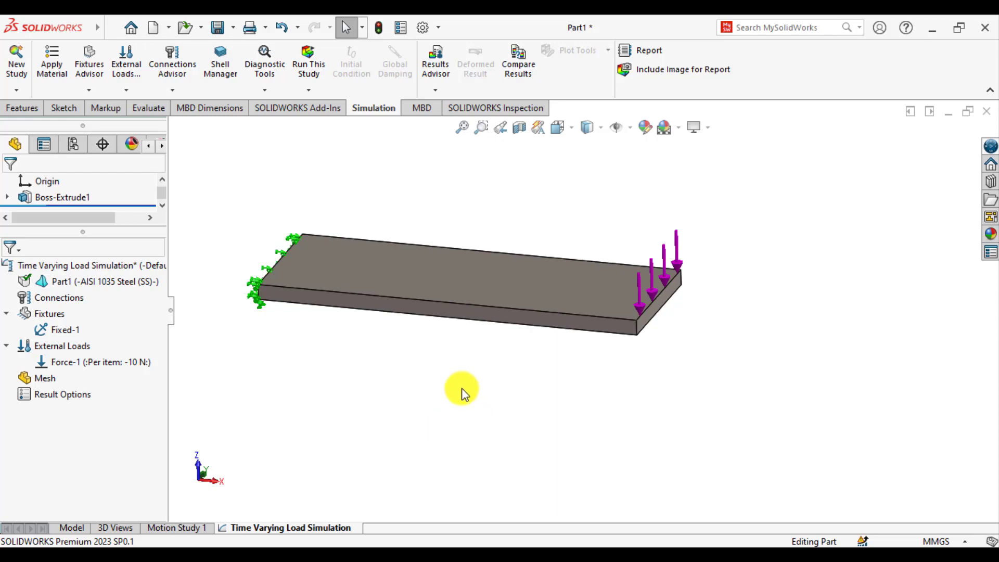
{"action": "left_click", "coordinate": [107, 364]}
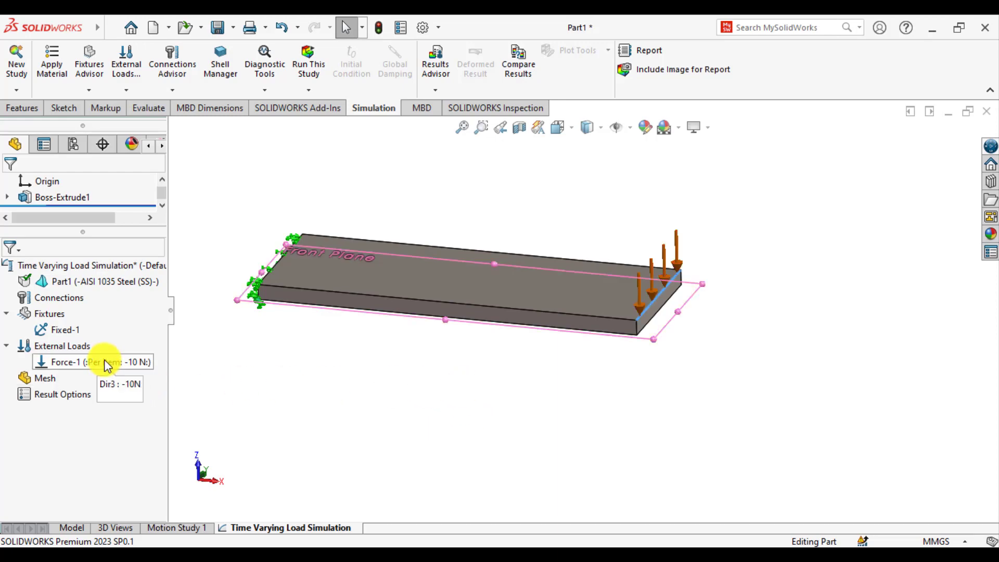
{"action": "right_click", "coordinate": [104, 361]}
{"action": "left_click", "coordinate": [137, 366]}
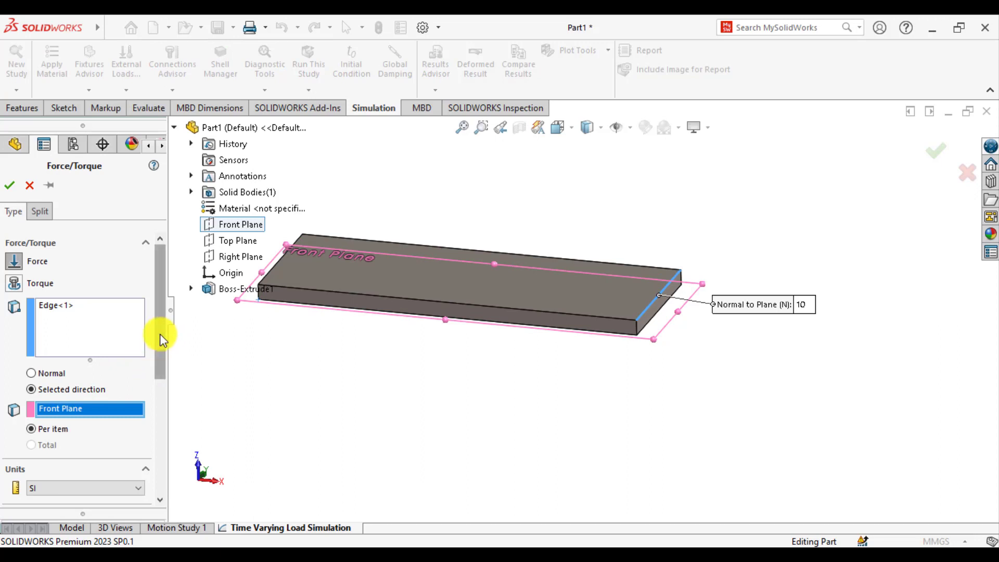
{"action": "left_click_drag", "start_coordinate": [160, 333], "coordinate": [158, 432]}
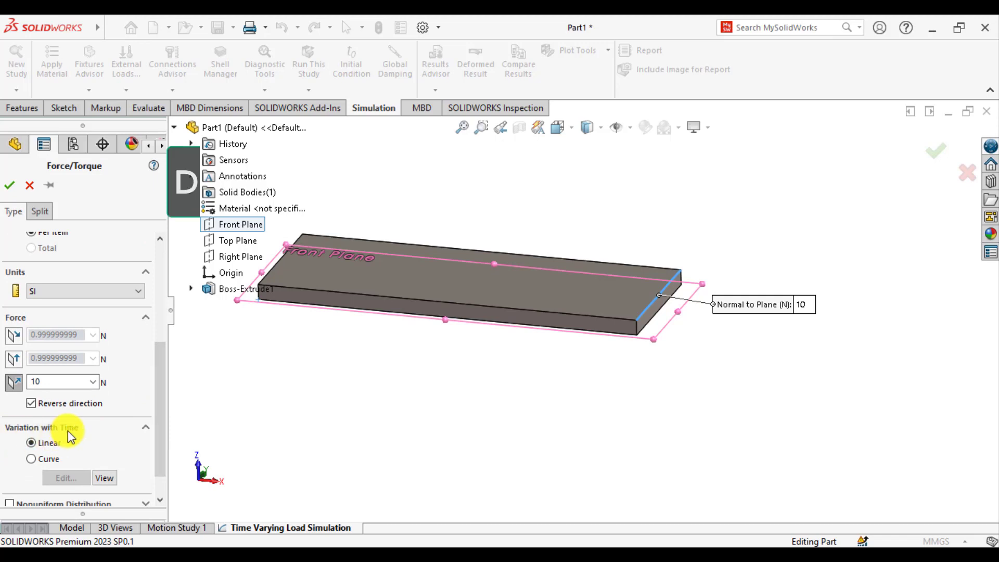
{"action": "left_click", "coordinate": [31, 458]}
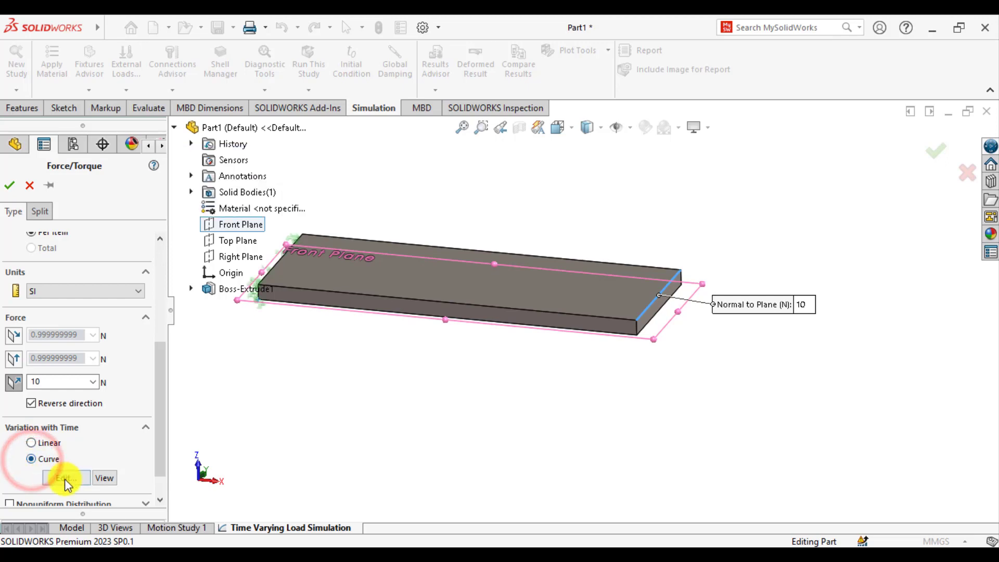
In the force's time curve, set the second point's Y value to 10 and add a third point at 4 sec with Y 10.
{"action": "left_click", "coordinate": [65, 478]}
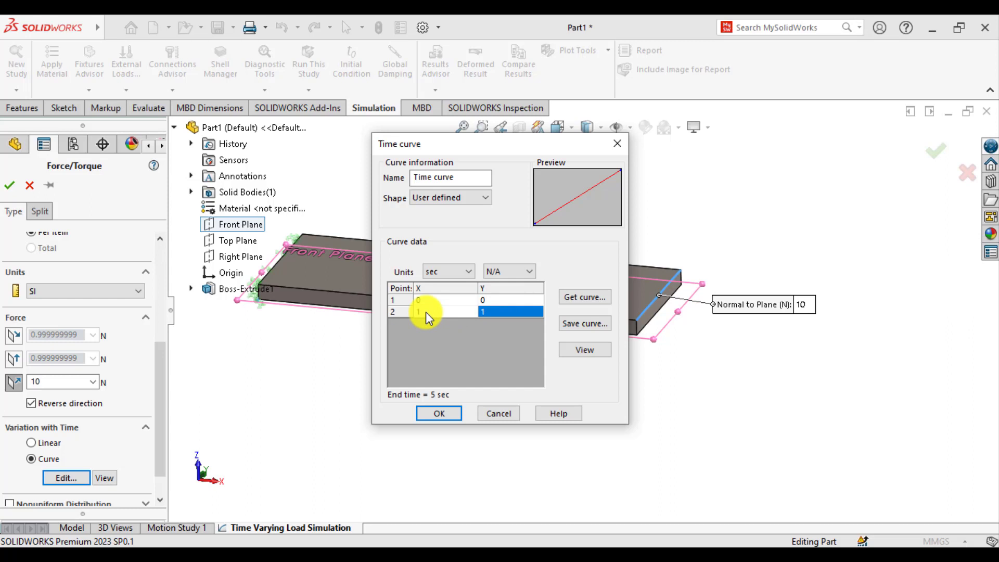
{"action": "left_click", "coordinate": [495, 310]}
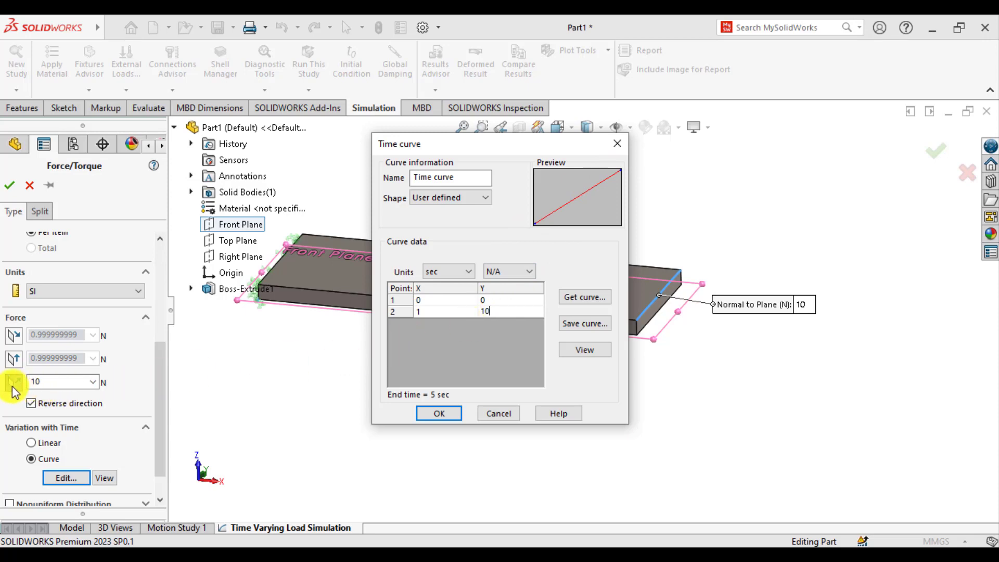
{"action": "left_click", "coordinate": [510, 312]}
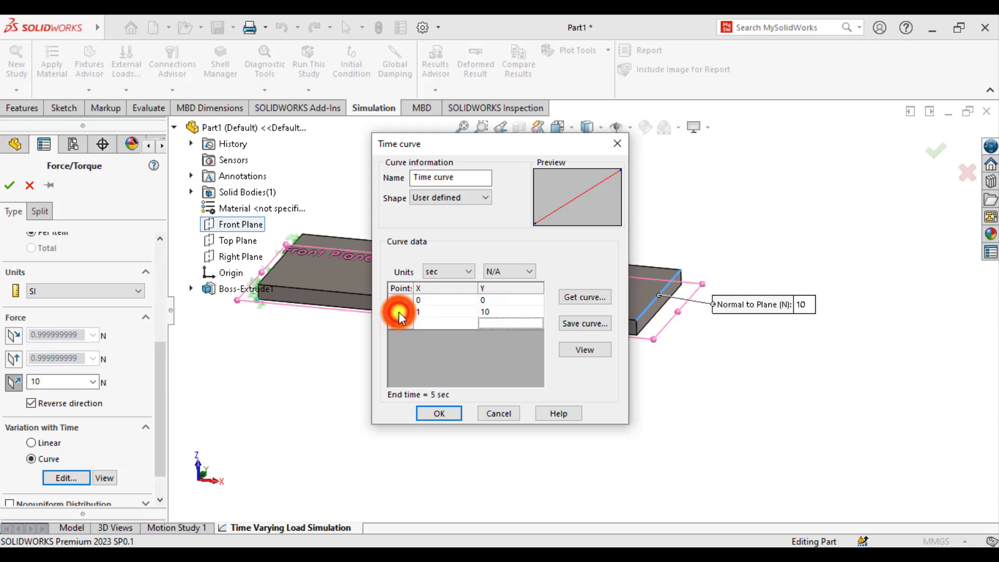
{"action": "left_click", "coordinate": [422, 322]}
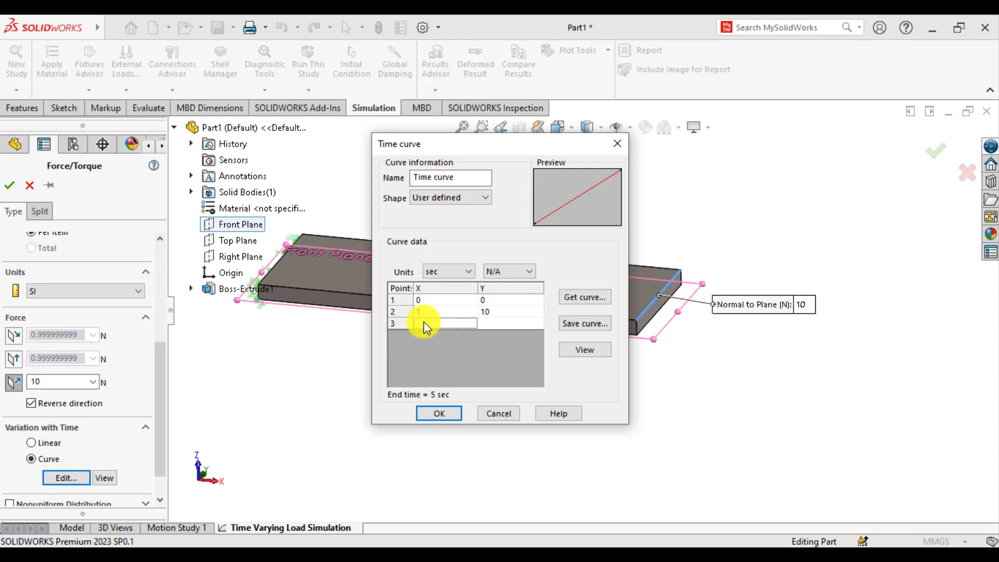
{"action": "type", "text": "4"}
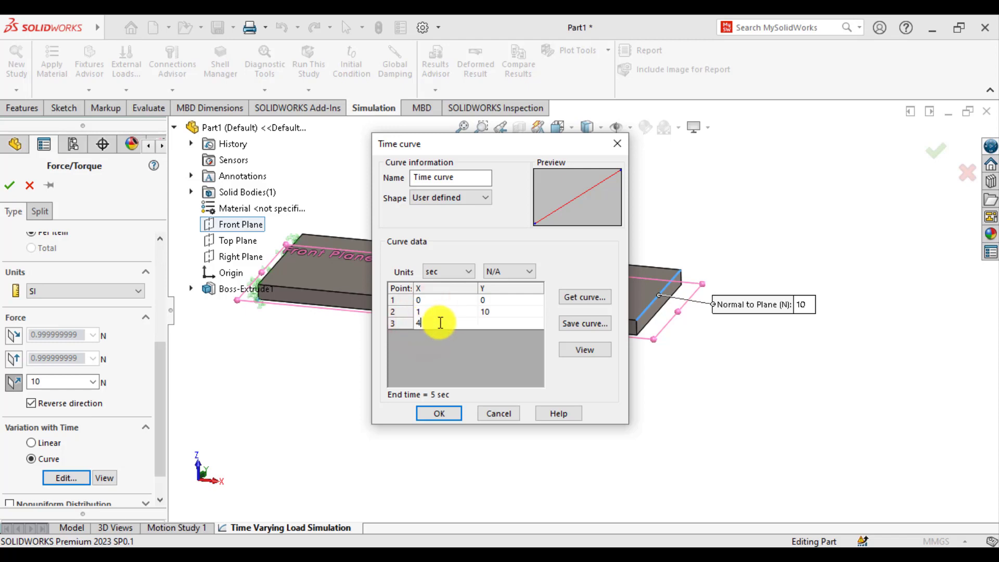
{"action": "left_click", "coordinate": [492, 322]}
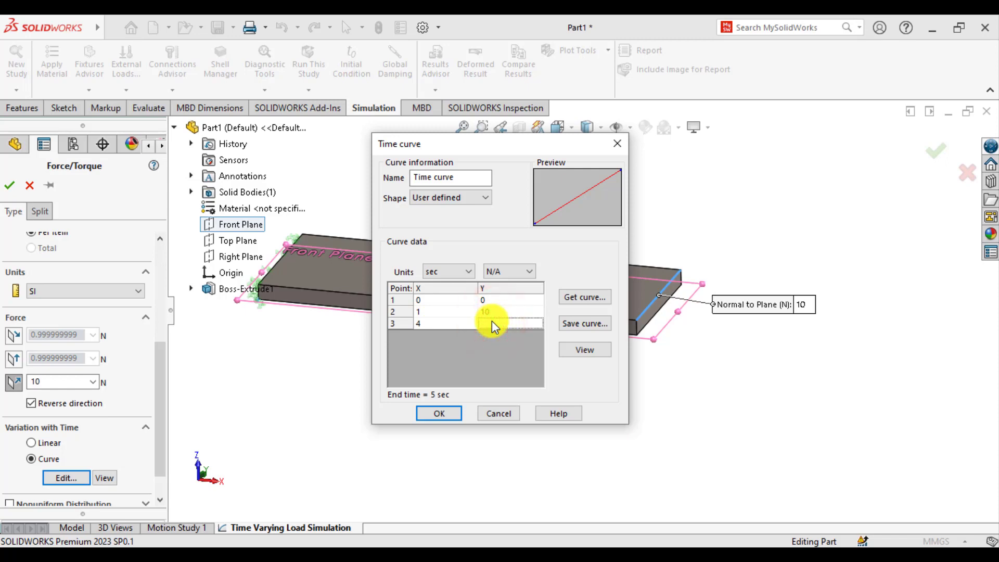
{"action": "type", "text": "10"}
{"action": "key", "text": "Return"}
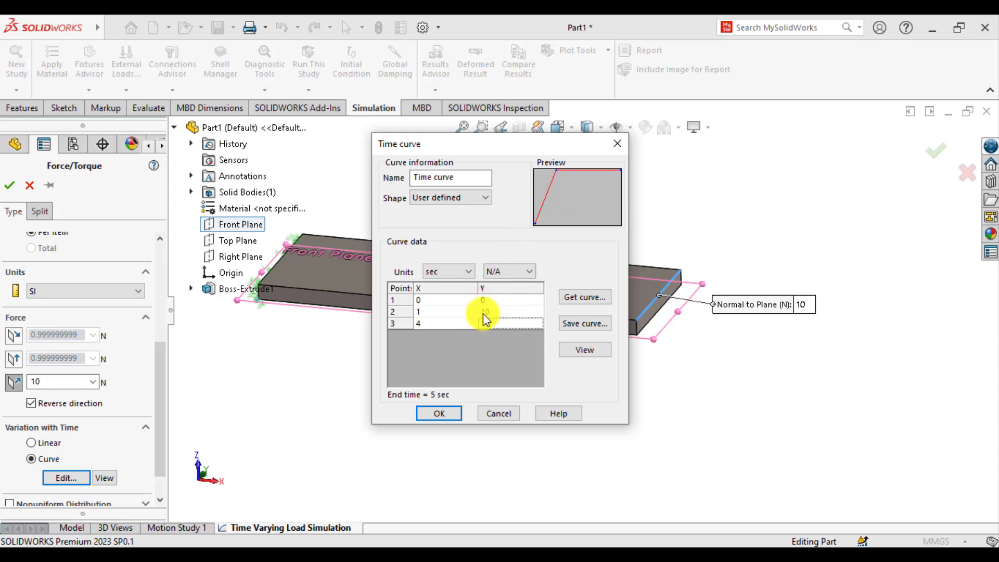
Add a fourth time curve point at 5 sec with Y 0 and view the curve's graph.
{"action": "left_click", "coordinate": [391, 325]}
{"action": "left_click", "coordinate": [423, 336]}
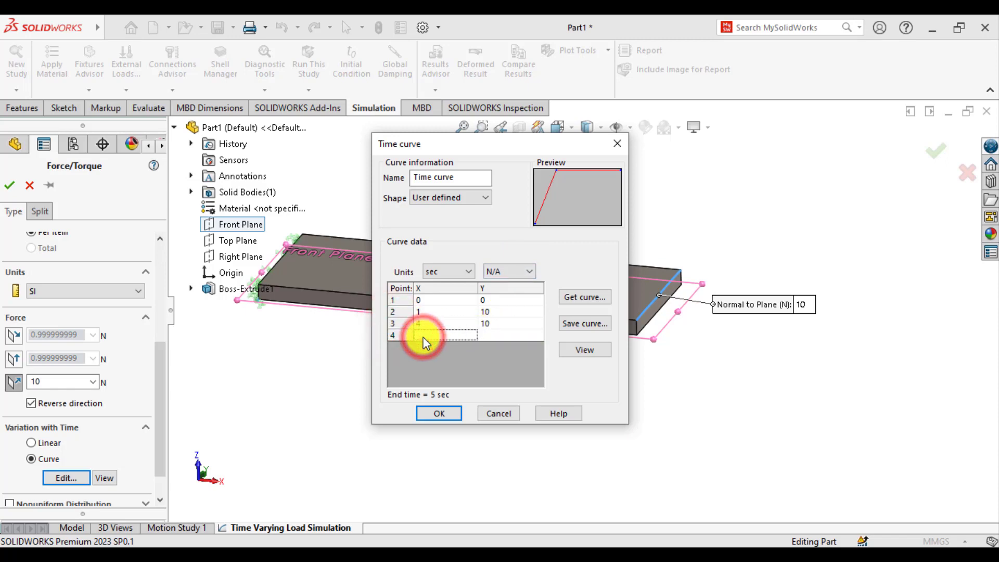
{"action": "type", "text": "5"}
{"action": "left_click", "coordinate": [485, 336]}
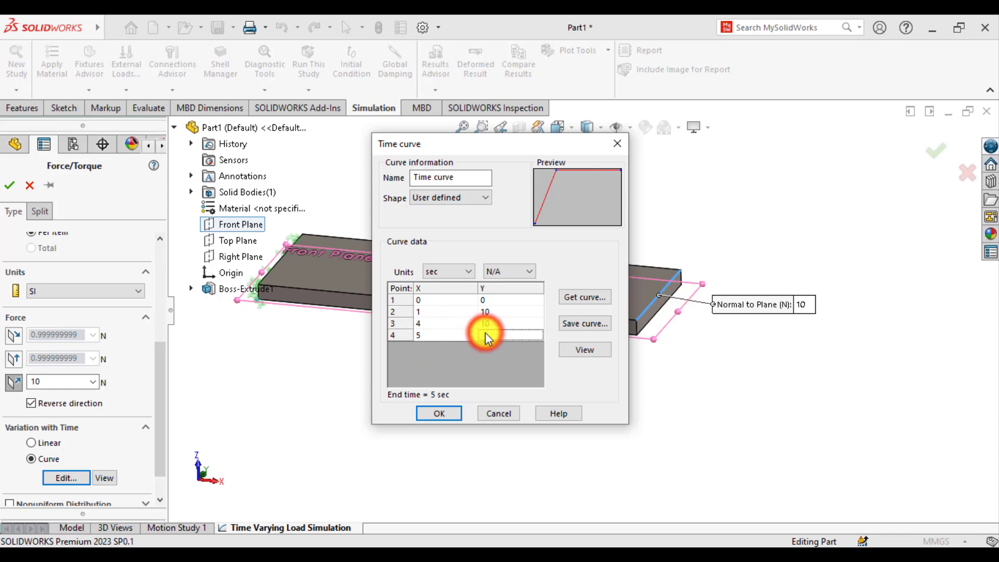
{"action": "type", "text": "0"}
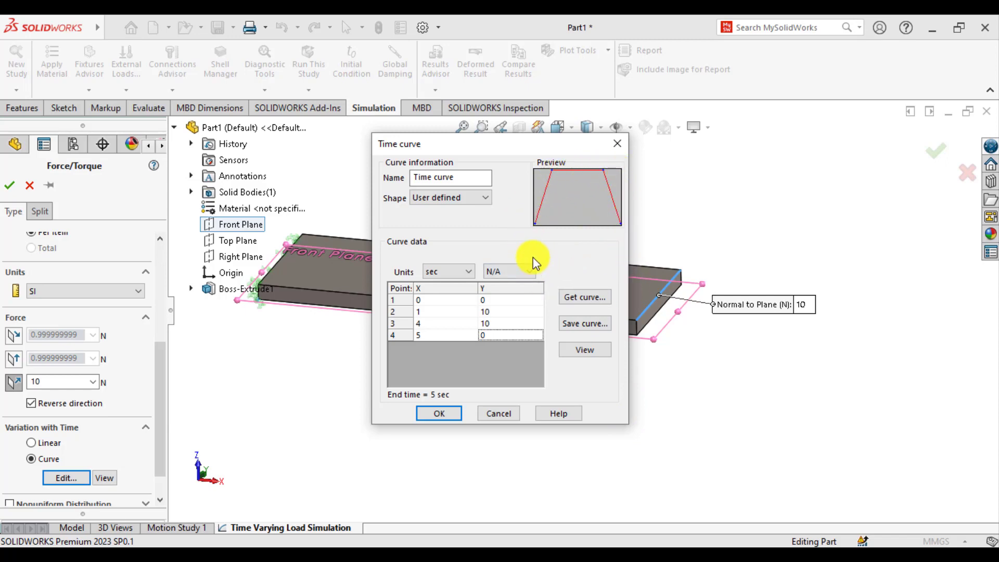
{"action": "left_click", "coordinate": [579, 348]}
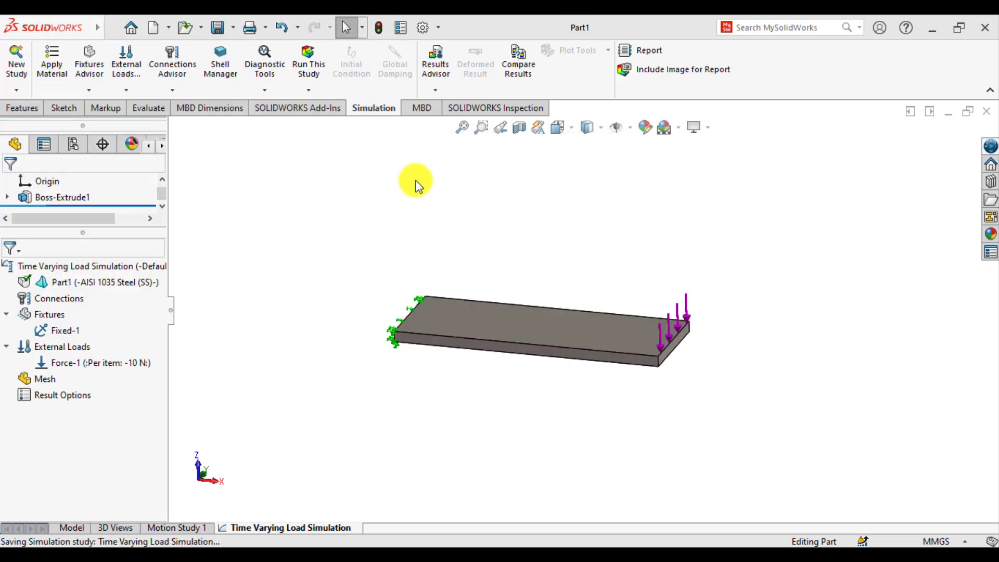
Run the nonlinear study and inspect the resulting von Mises stress plot on the plate.
{"action": "mouse_move", "coordinate": [424, 205]}
{"action": "middle_mouse_down"}
{"action": "mouse_move", "coordinate": [438, 236]}
{"action": "mouse_move", "coordinate": [403, 204]}
{"action": "middle_mouse_up"}
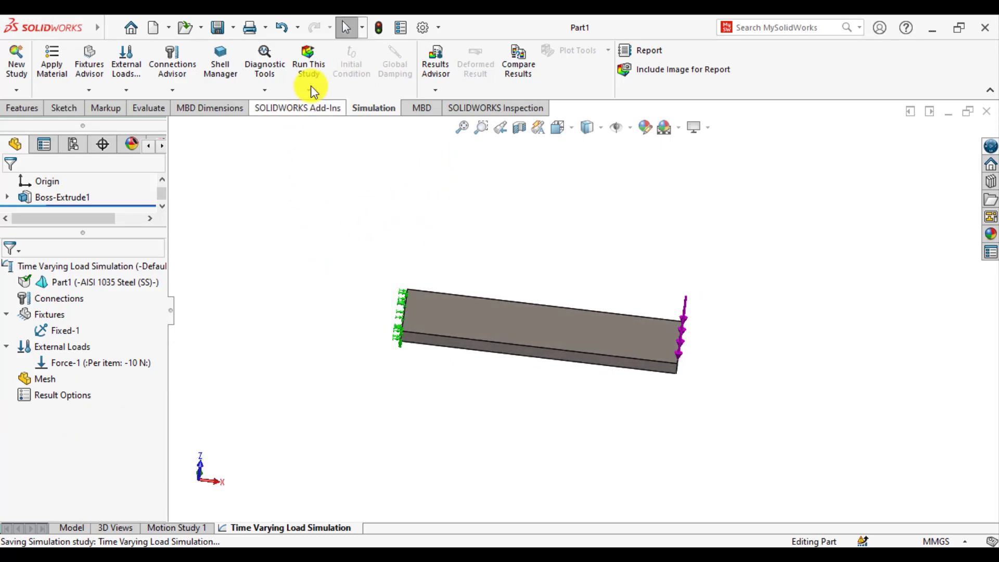
{"action": "left_click", "coordinate": [309, 58]}
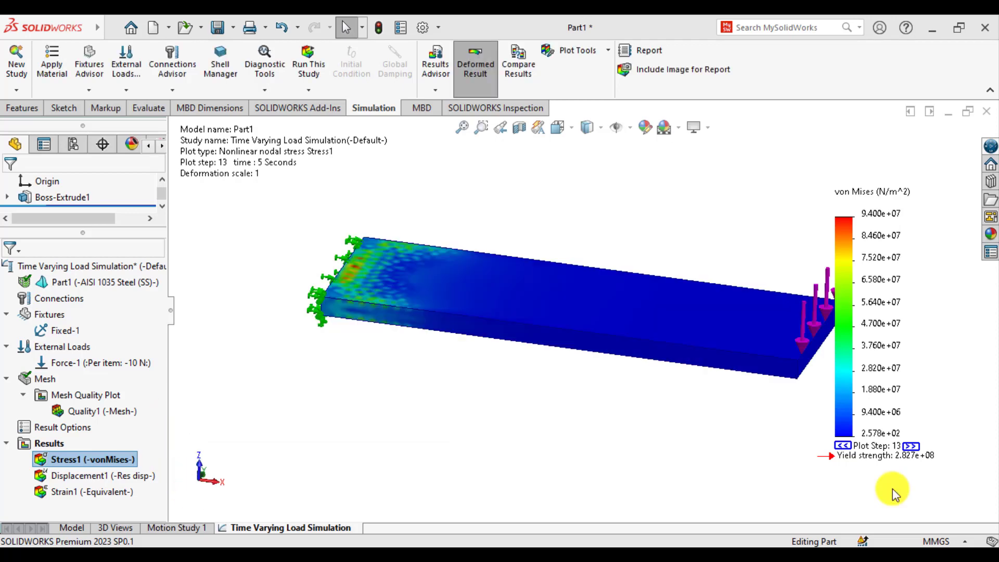
{"action": "scroll", "coordinate": [651, 376], "scroll_direction": "up", "scroll_amount": 3}
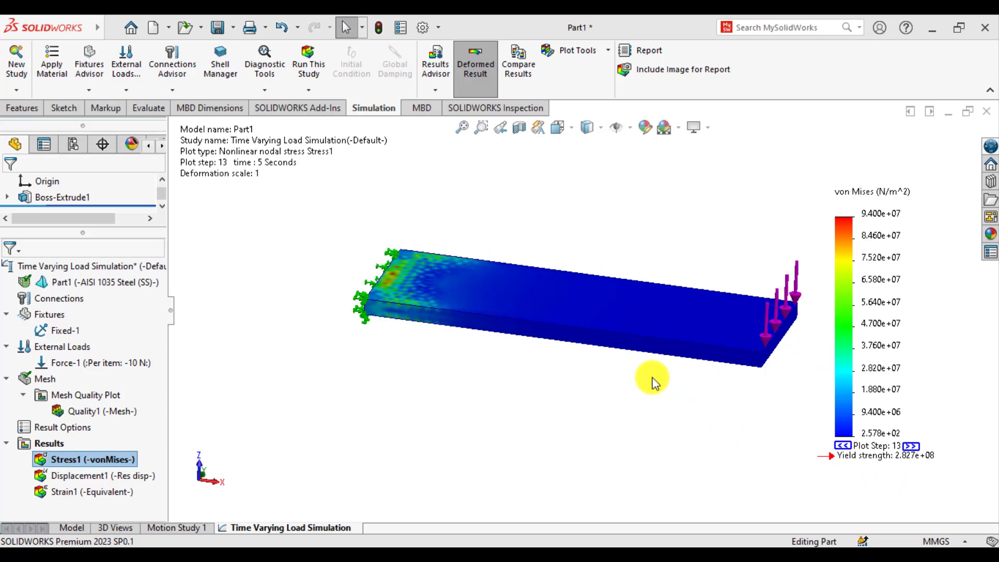
{"action": "middle_click_drag", "start_coordinate": [595, 327], "coordinate": [567, 232]}
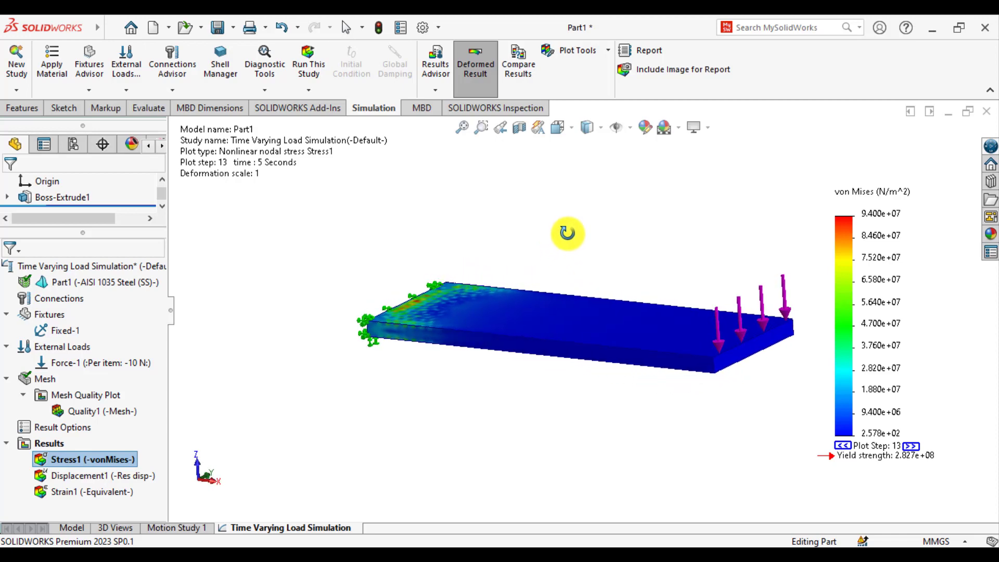
{"action": "key", "text": "Escape"}
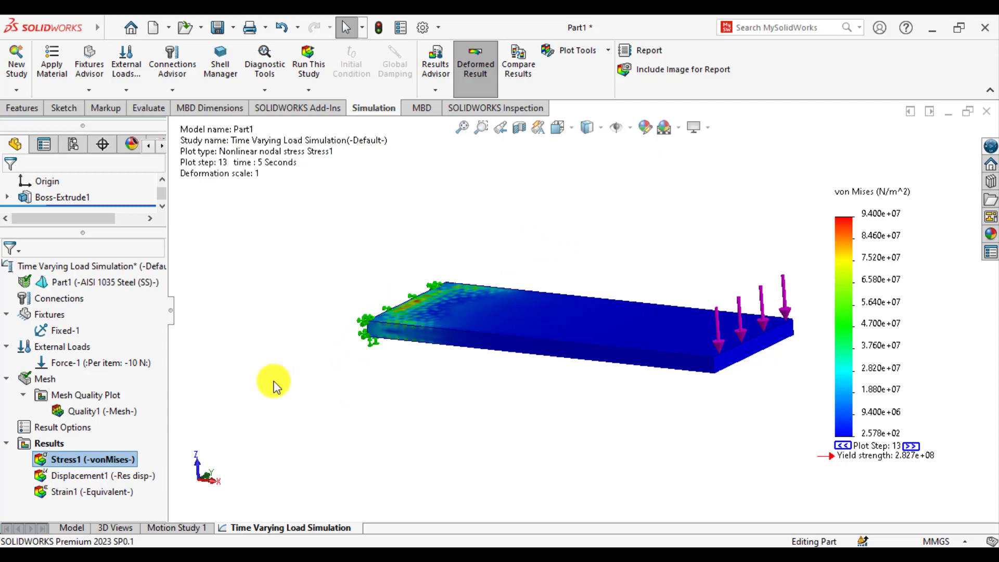
Edit the von Mises stress plot's definition to use N/mm^2 (MPa) as its units.
{"action": "right_click", "coordinate": [92, 464]}
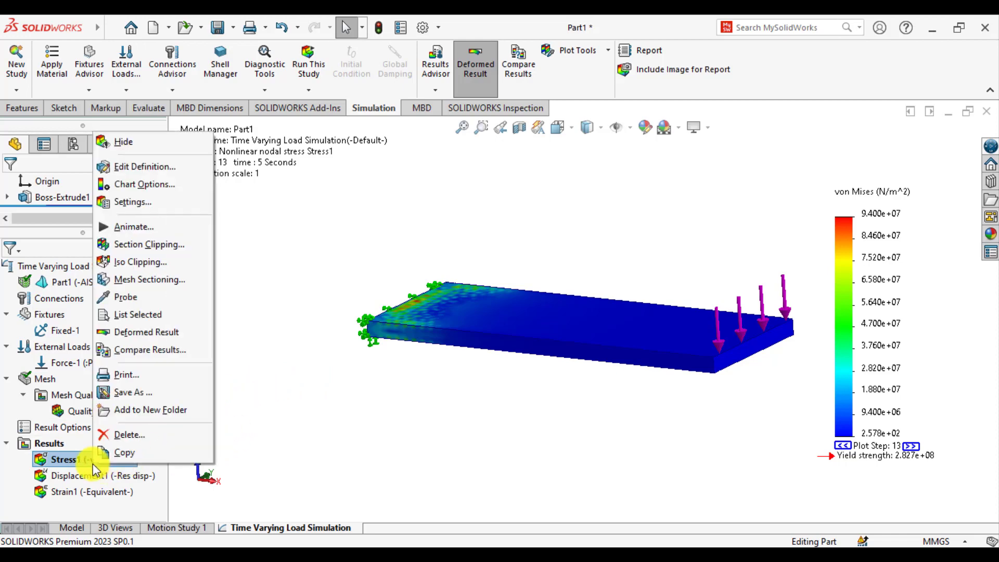
{"action": "left_click", "coordinate": [134, 165]}
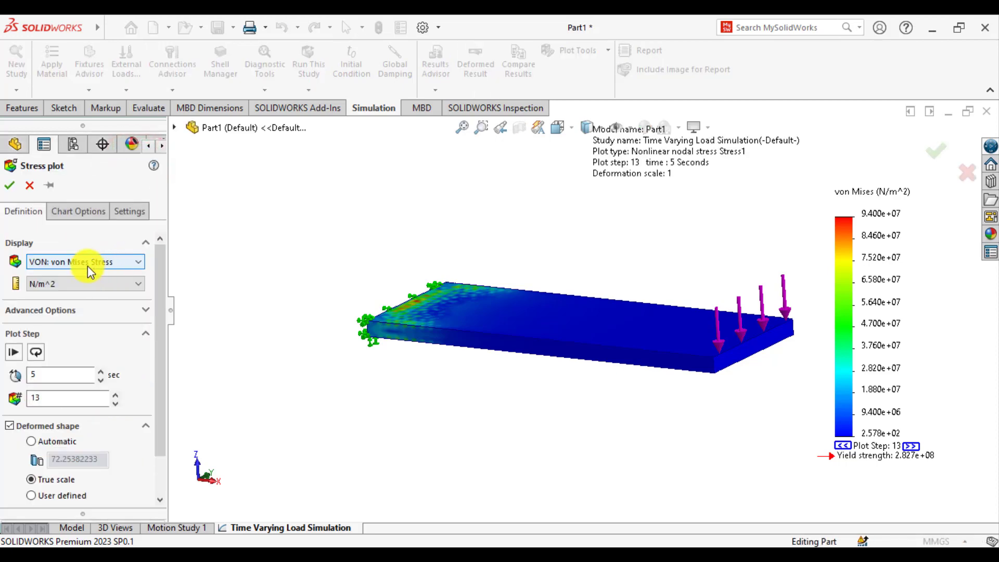
{"action": "left_click", "coordinate": [88, 286]}
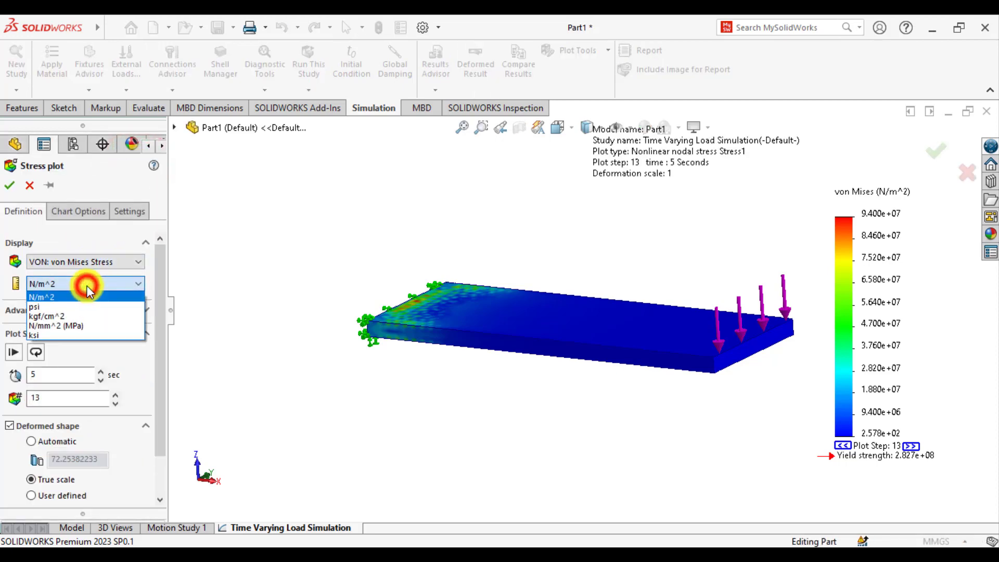
{"action": "left_click", "coordinate": [72, 326]}
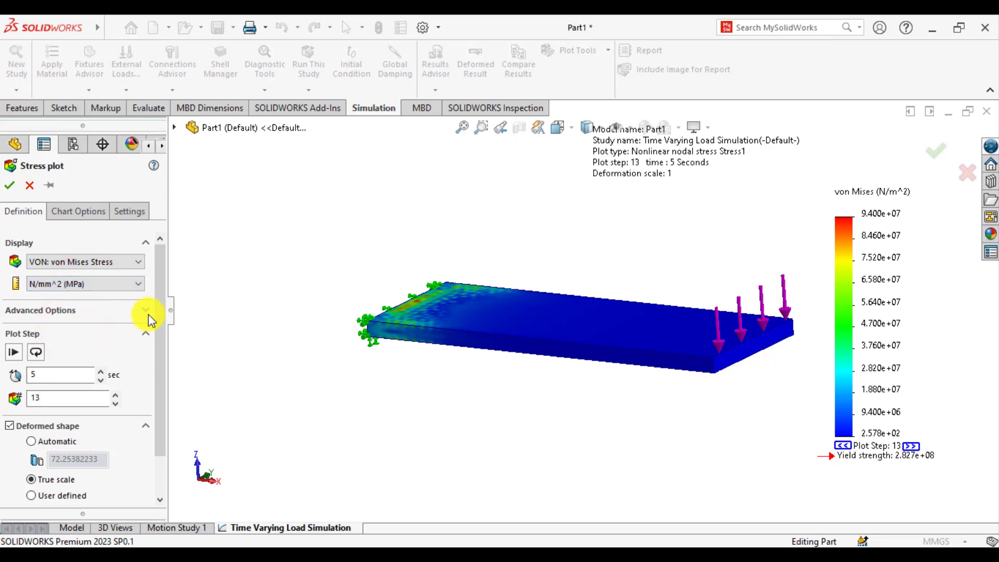
Set the von Mises stress plot's legend number format to floating and apply the plot changes.
{"action": "left_click_drag", "start_coordinate": [161, 311], "coordinate": [154, 275]}
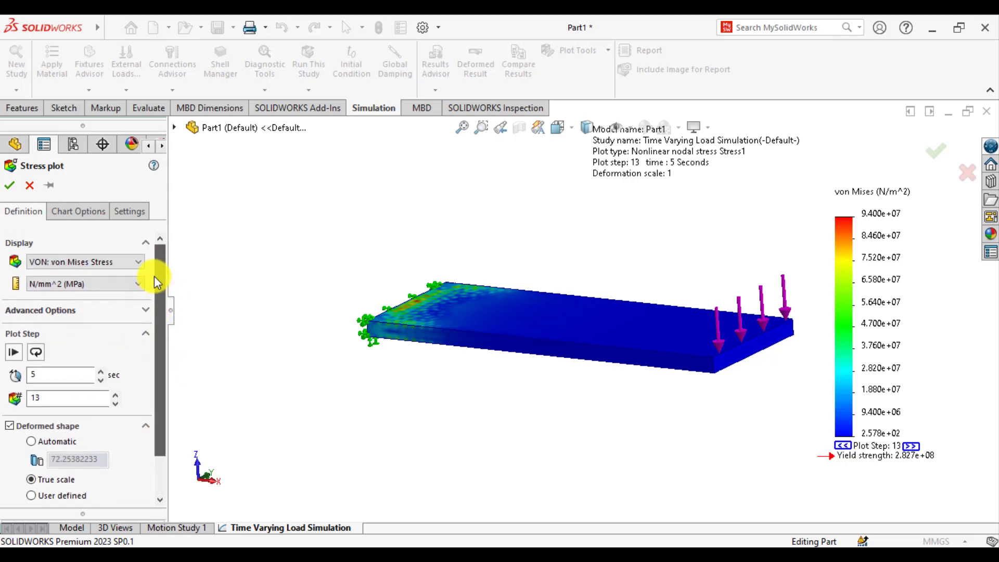
{"action": "left_click", "coordinate": [64, 211]}
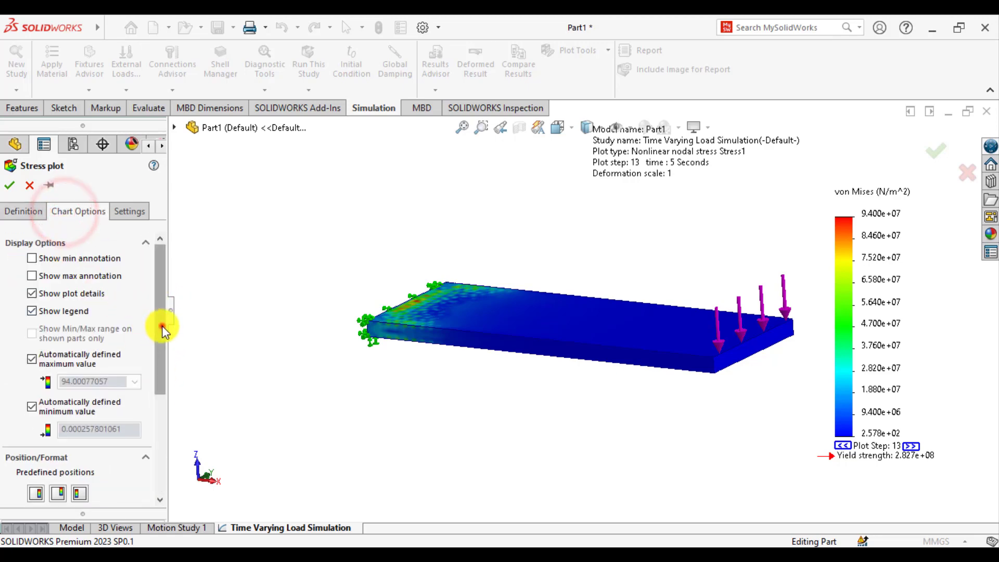
{"action": "left_click_drag", "start_coordinate": [161, 323], "coordinate": [106, 419]}
{"action": "left_click", "coordinate": [90, 444]}
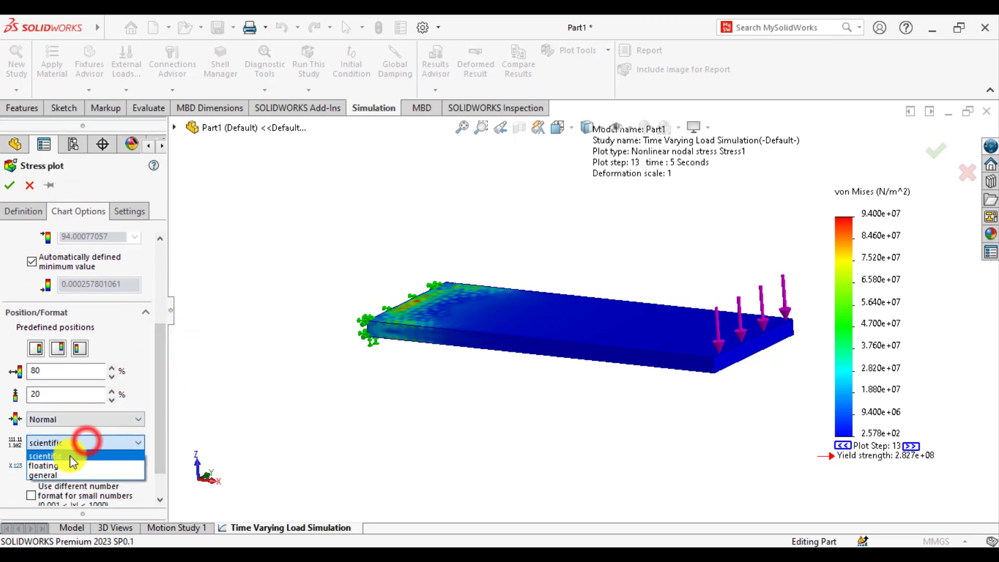
{"action": "left_click", "coordinate": [68, 462]}
{"action": "left_click", "coordinate": [9, 185]}
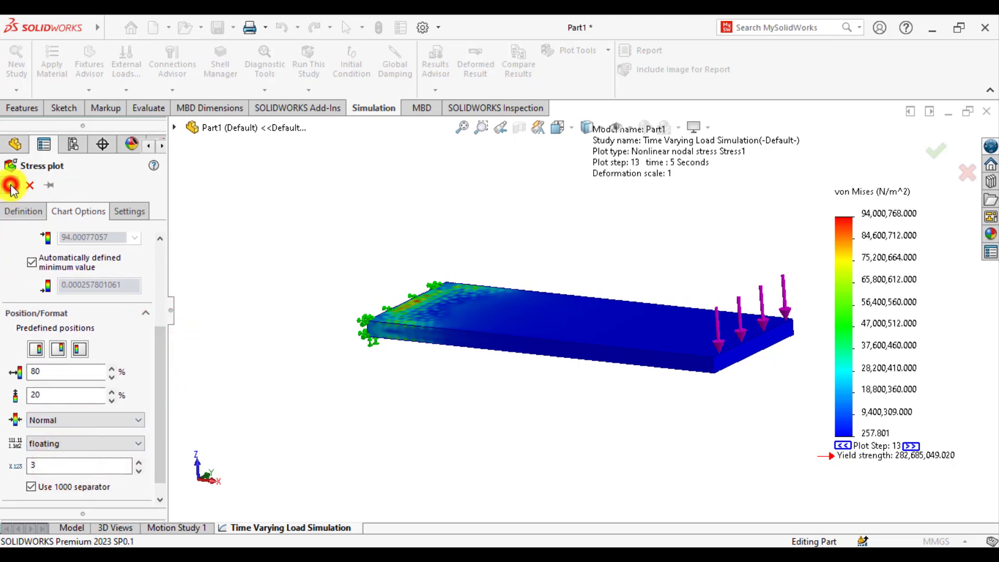
{"action": "left_click", "coordinate": [586, 197]}
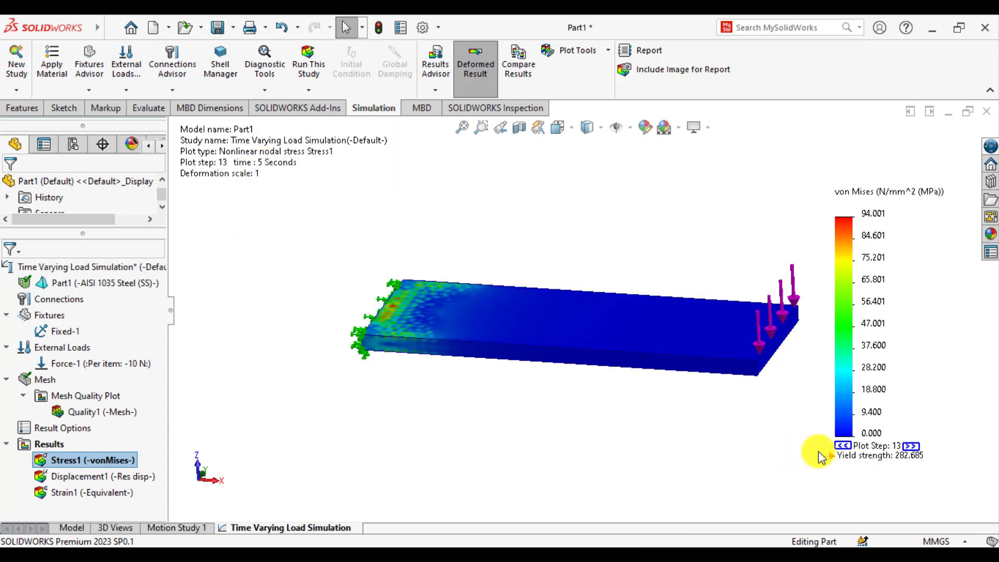
Step the von Mises stress plot backward from plot step 13 to plot step 3, examining the stress at each time.
{"action": "left_click", "coordinate": [843, 447]}
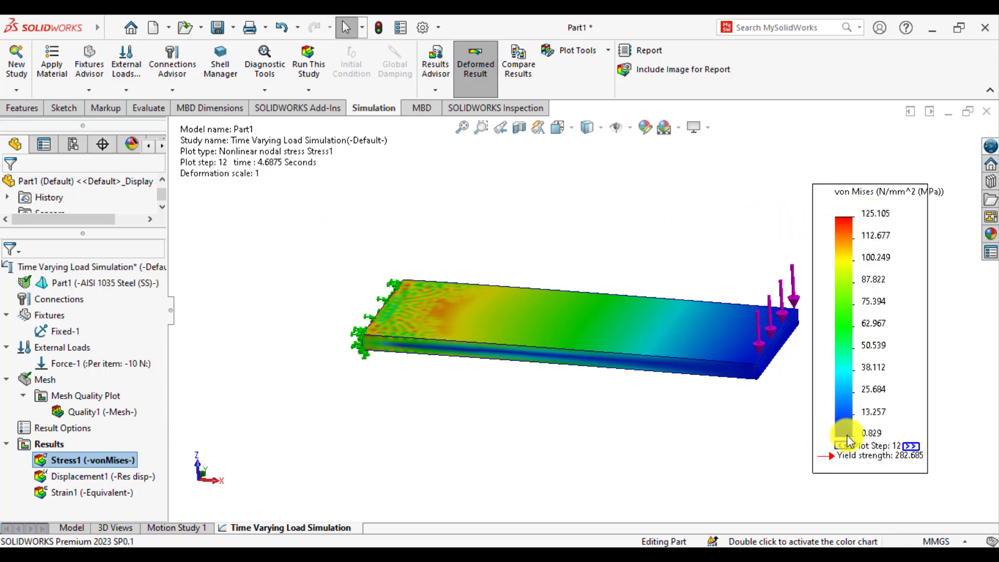
{"action": "left_click", "coordinate": [844, 446]}
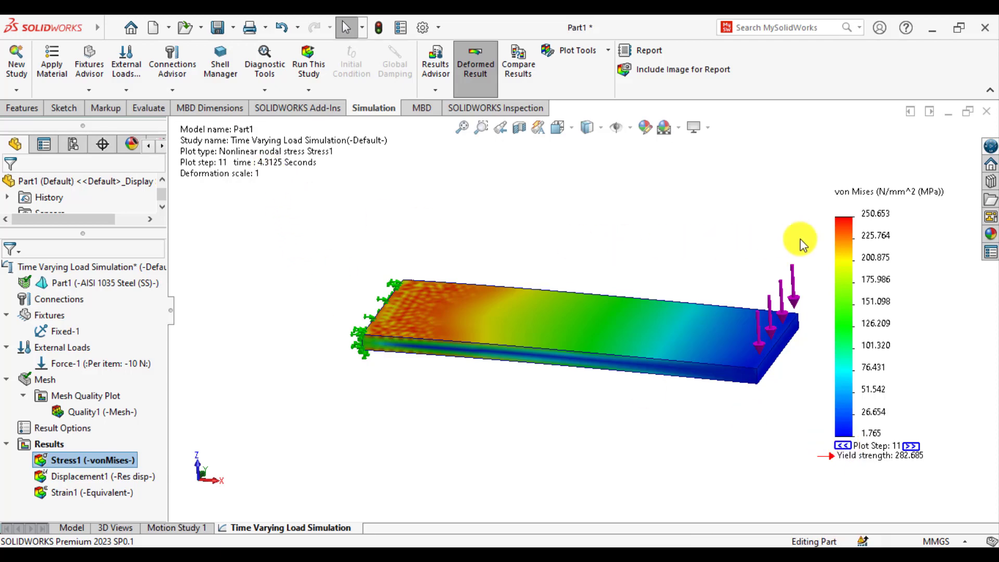
{"action": "left_click", "coordinate": [842, 446]}
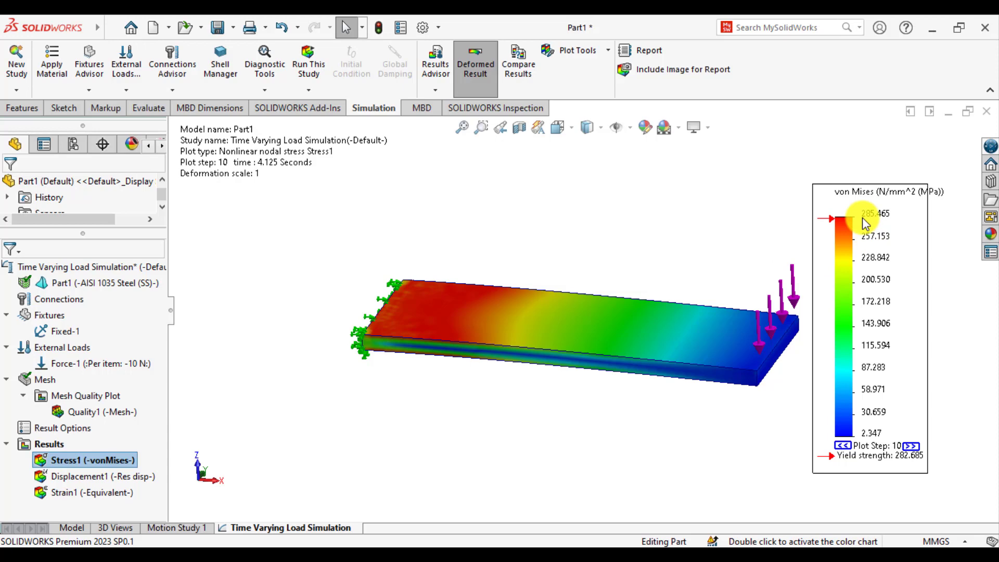
{"action": "left_click", "coordinate": [844, 446]}
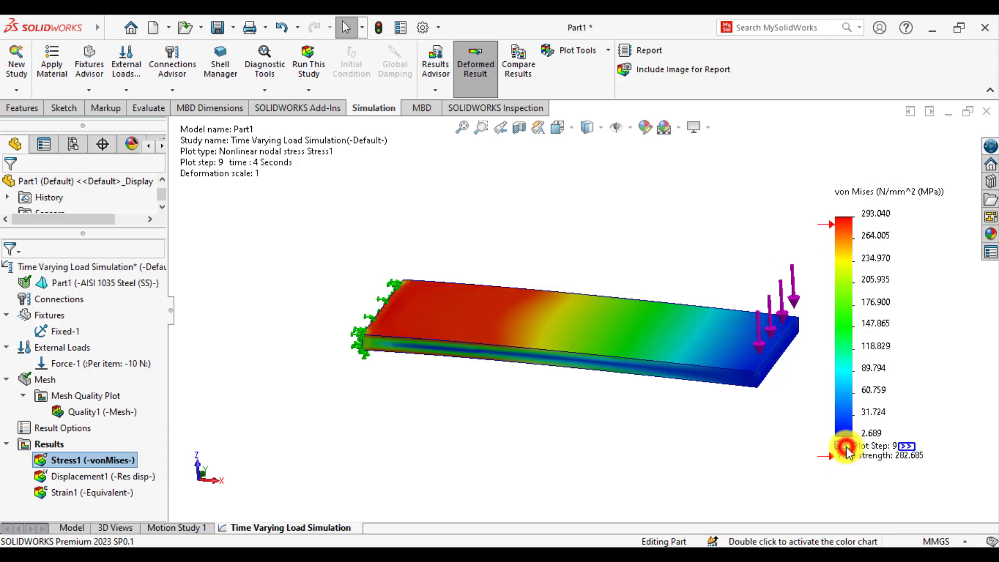
{"action": "left_click", "coordinate": [844, 448]}
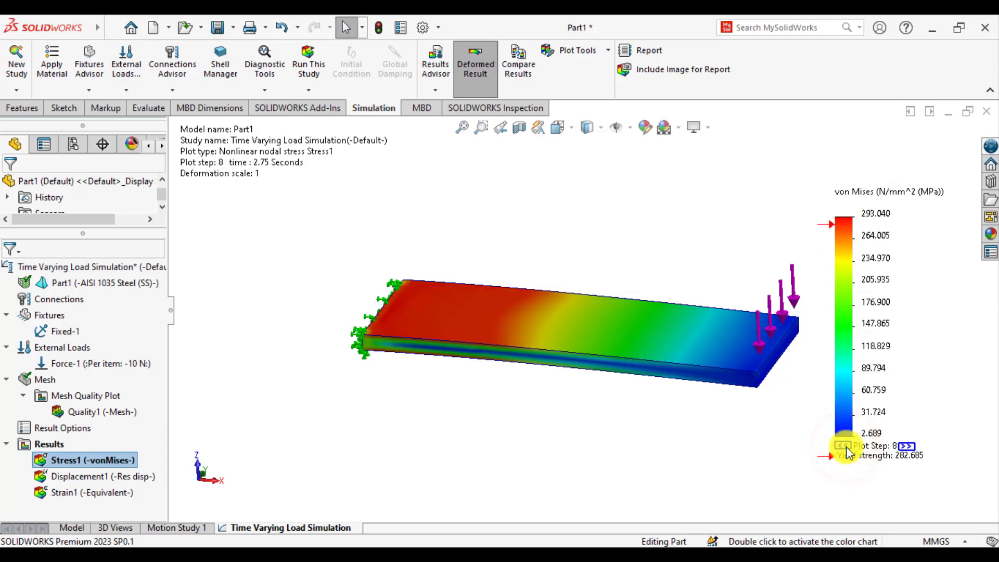
{"action": "left_click", "coordinate": [845, 447]}
{"action": "left_click", "coordinate": [844, 447]}
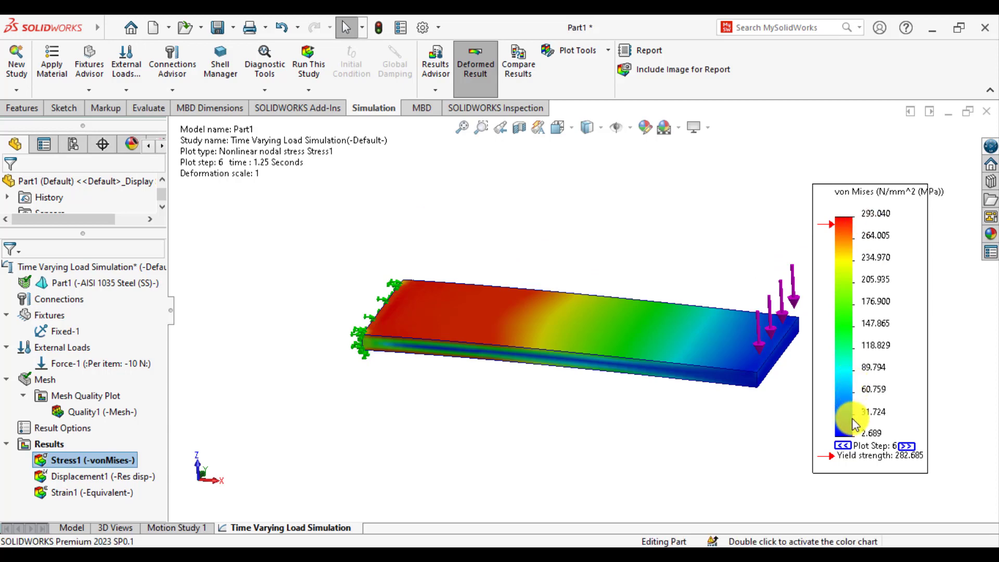
{"action": "left_click", "coordinate": [843, 446]}
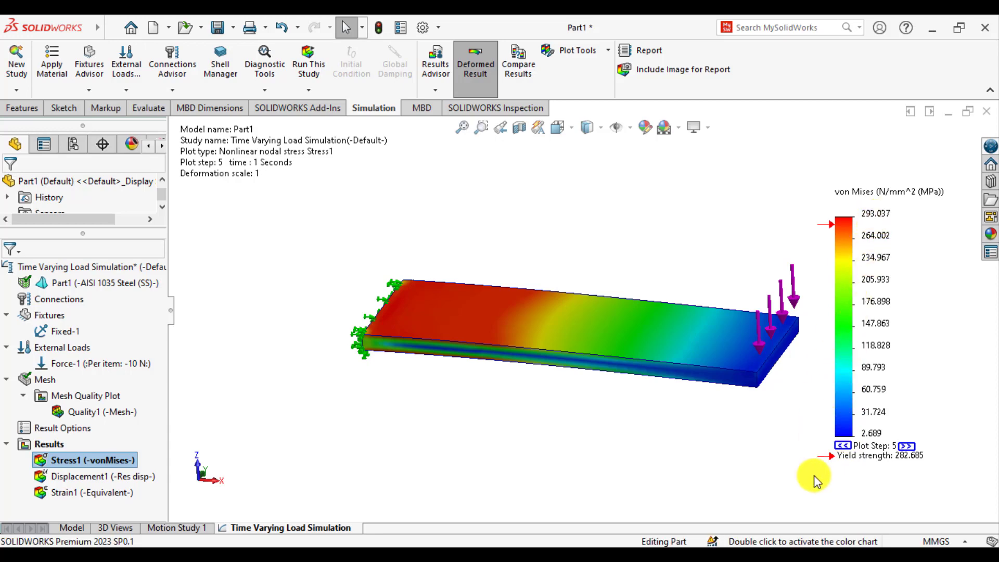
{"action": "double_click", "coordinate": [830, 452]}
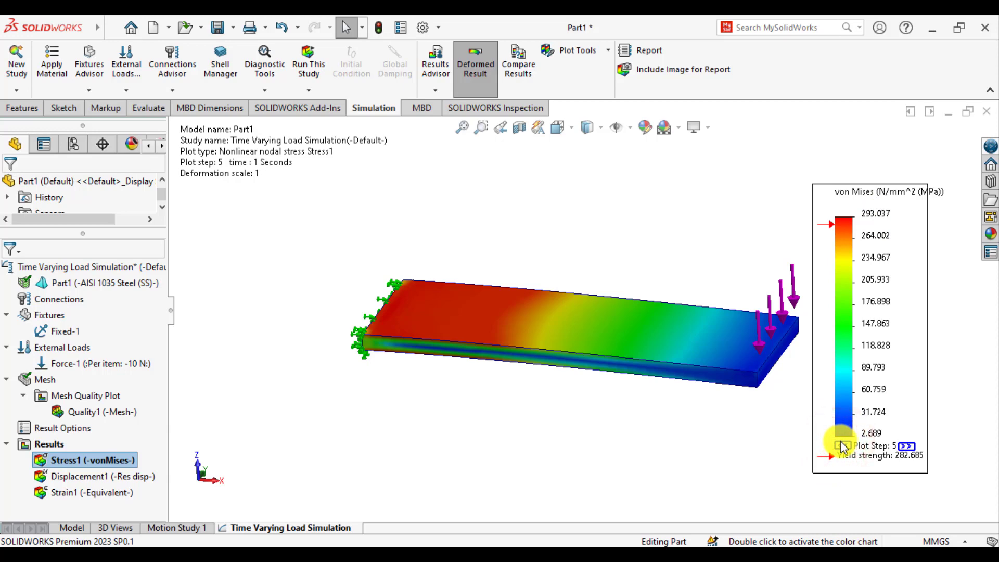
{"action": "left_click", "coordinate": [843, 446]}
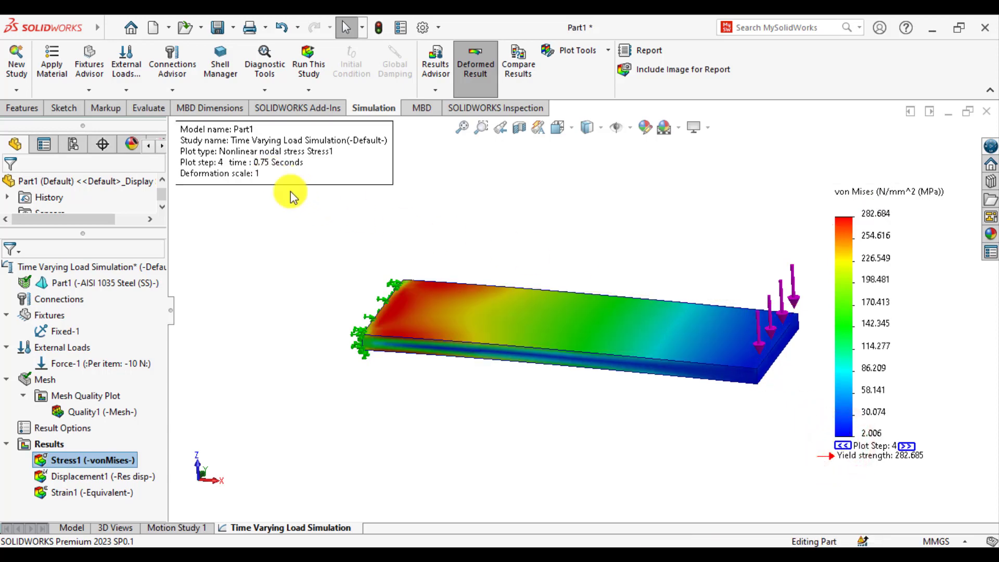
{"action": "left_click", "coordinate": [840, 487]}
{"action": "left_click", "coordinate": [844, 446]}
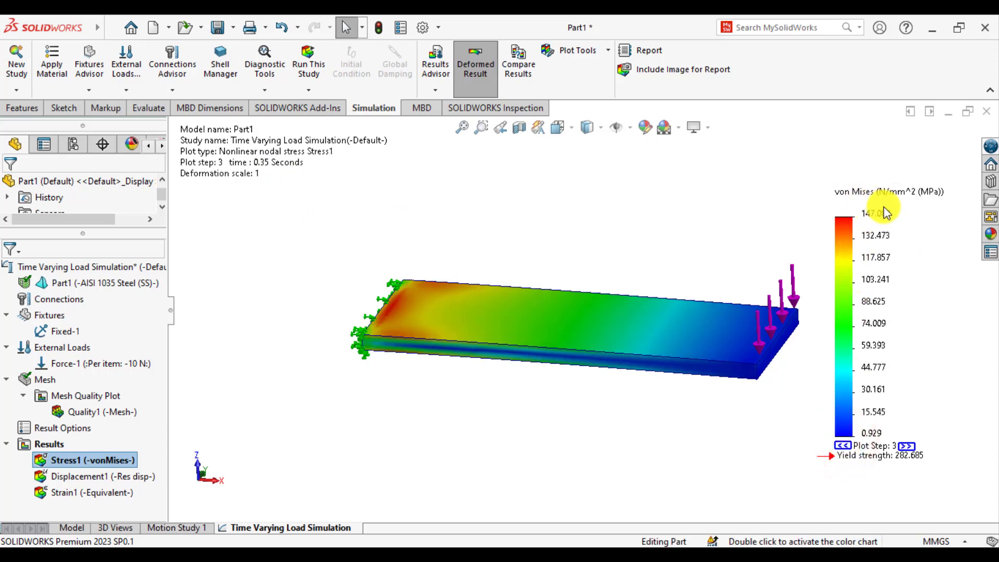
{"action": "middle_click_drag", "start_coordinate": [507, 450], "coordinate": [604, 298]}
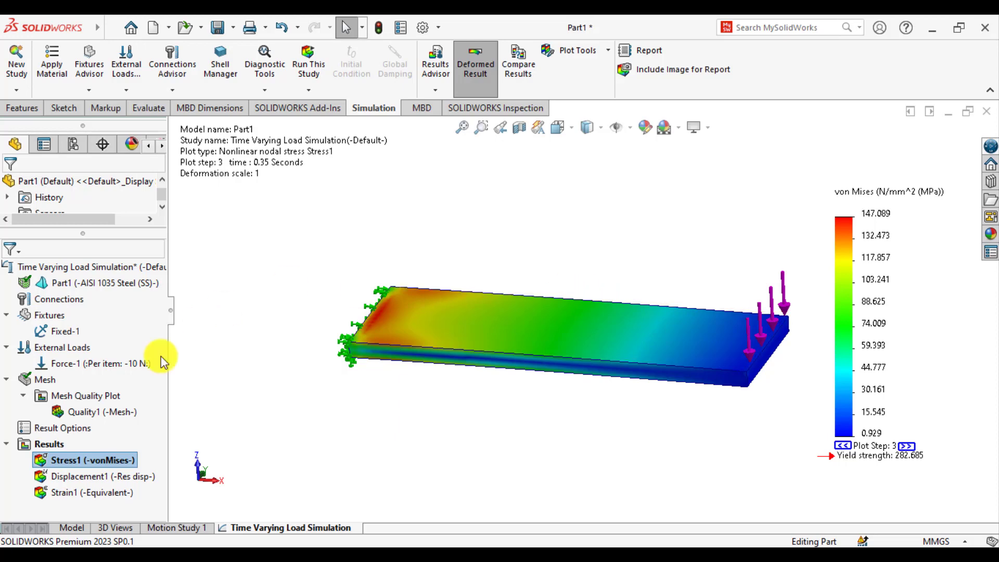
Start a time history plot and add response nodes 6 and 194 at the corner and middle of the plate's loaded top edge.
{"action": "right_click", "coordinate": [30, 445]}
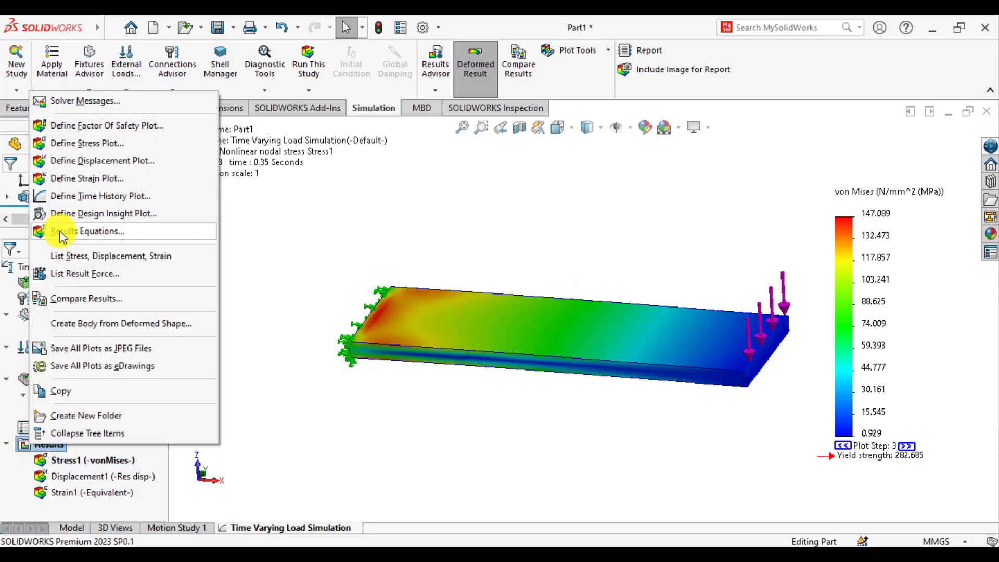
{"action": "left_click", "coordinate": [72, 196]}
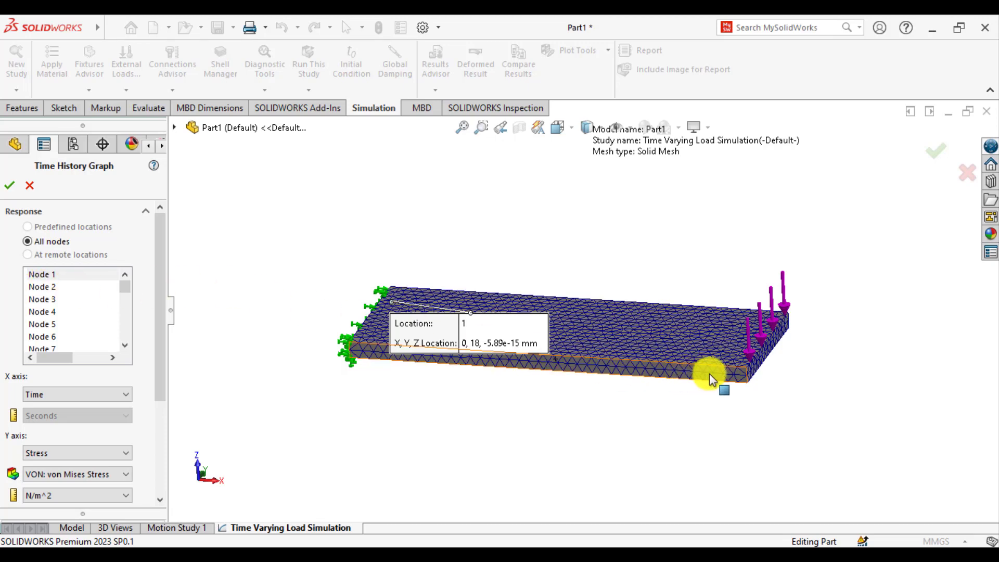
{"action": "left_click", "coordinate": [746, 368]}
{"action": "left_click_drag", "start_coordinate": [746, 369], "coordinate": [862, 439]}
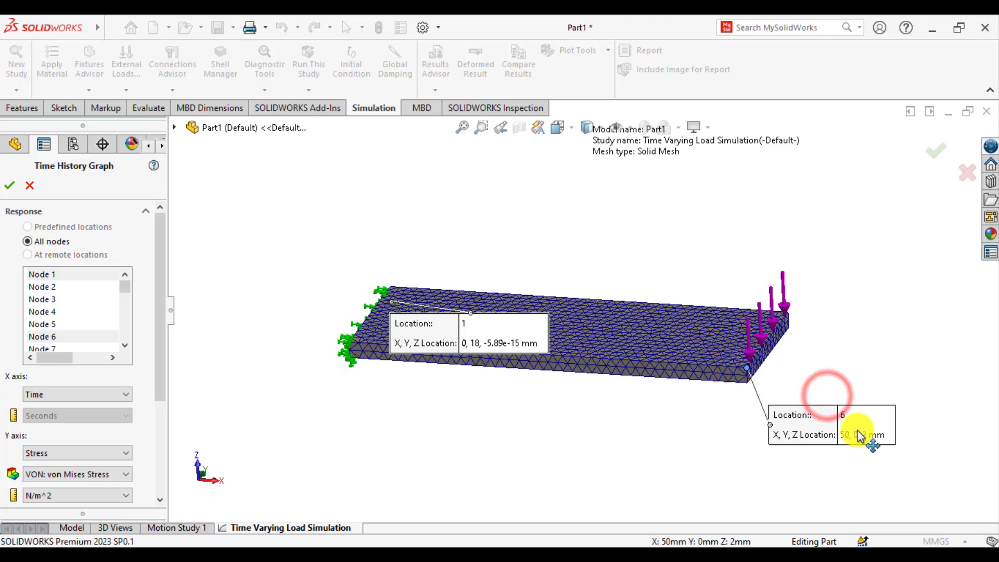
{"action": "left_click", "coordinate": [769, 338]}
{"action": "left_click_drag", "start_coordinate": [430, 148], "coordinate": [921, 315]}
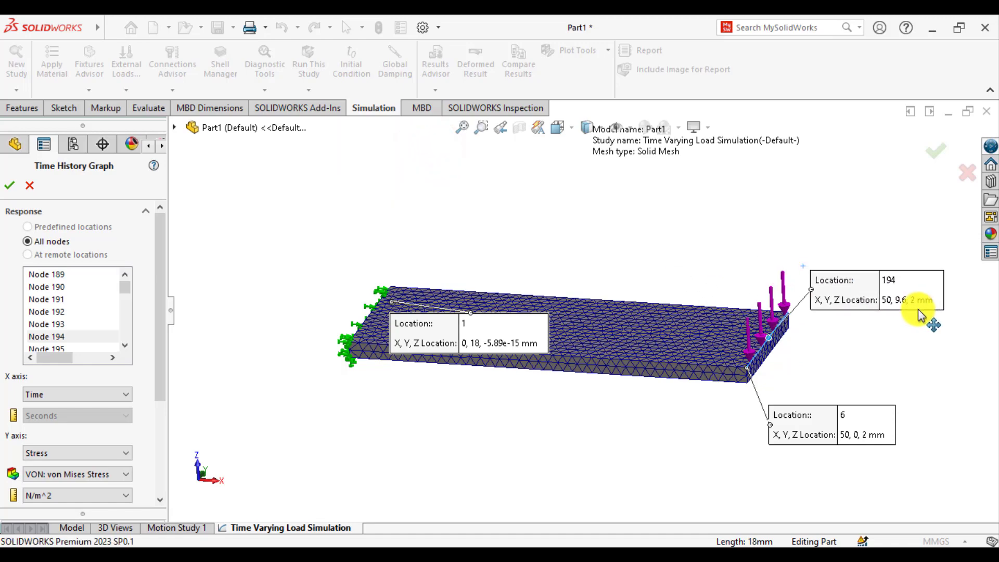
Add response nodes 15 and 2 at the middle and front corner of the fixed end's lower edge, moving the node callouts off the plate.
{"action": "middle_click_drag", "start_coordinate": [613, 294], "coordinate": [394, 284]}
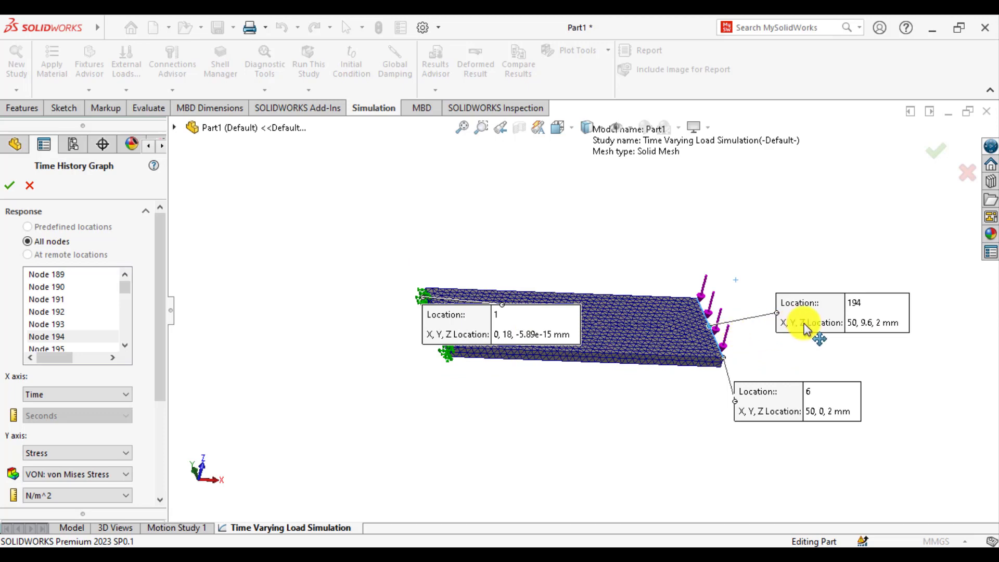
{"action": "scroll", "coordinate": [481, 346], "scroll_direction": "down", "scroll_amount": 3}
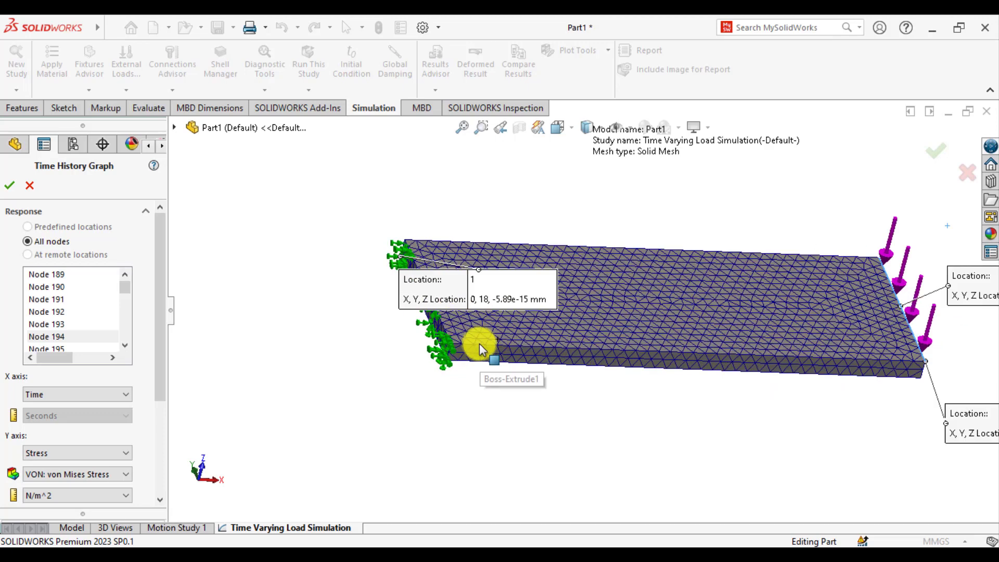
{"action": "mouse_move", "coordinate": [490, 300]}
{"action": "left_mouse_down"}
{"action": "mouse_move", "coordinate": [328, 275]}
{"action": "mouse_move", "coordinate": [285, 253]}
{"action": "left_mouse_up"}
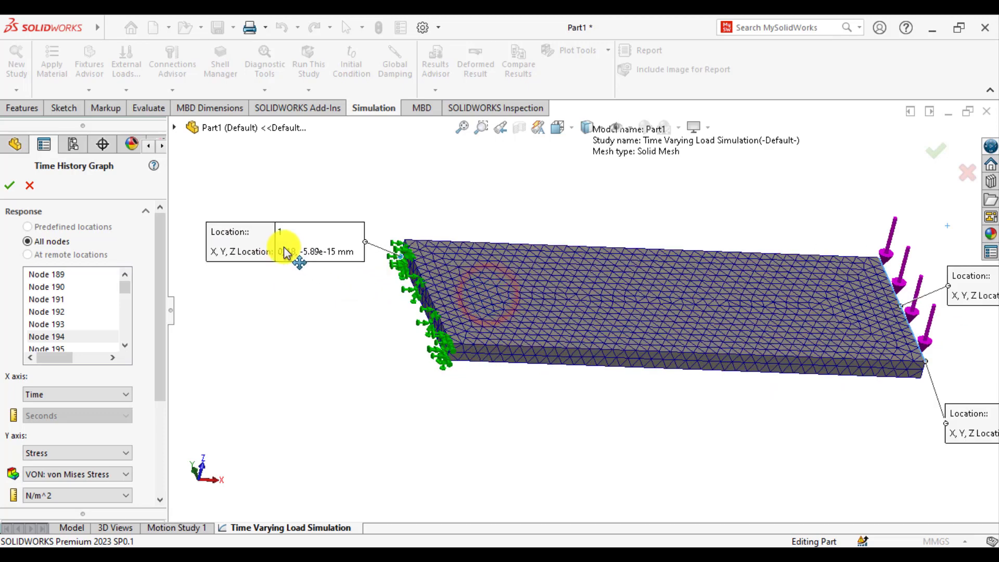
{"action": "scroll", "coordinate": [413, 257], "scroll_direction": "down", "scroll_amount": 2}
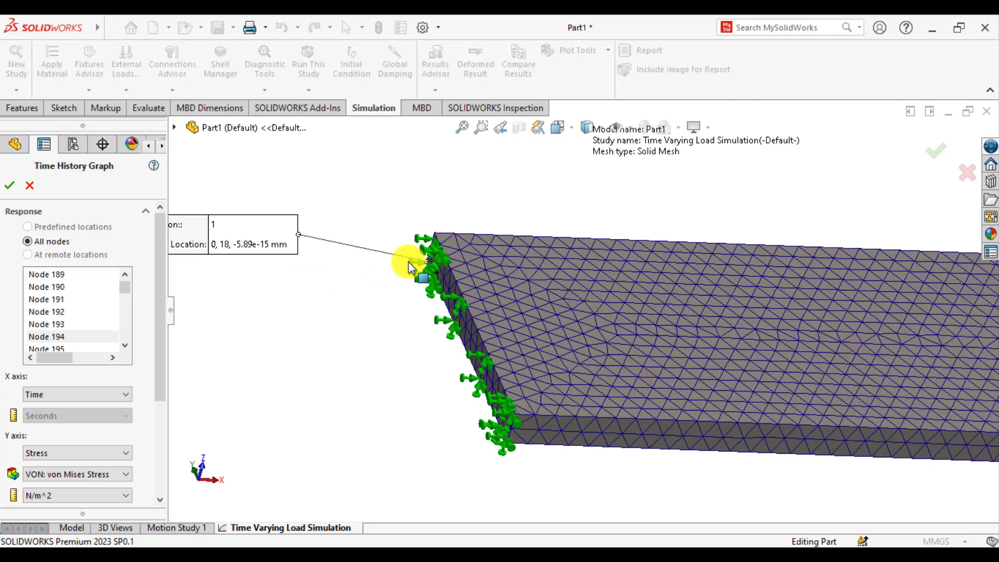
{"action": "scroll", "coordinate": [467, 336], "scroll_direction": "down", "scroll_amount": 2}
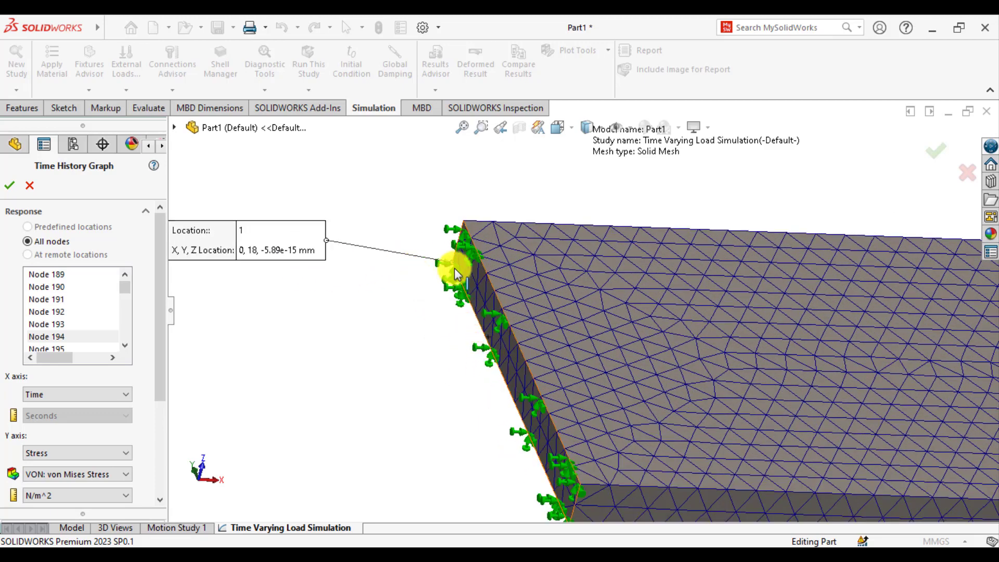
{"action": "scroll", "coordinate": [500, 351], "scroll_direction": "up", "scroll_amount": 2}
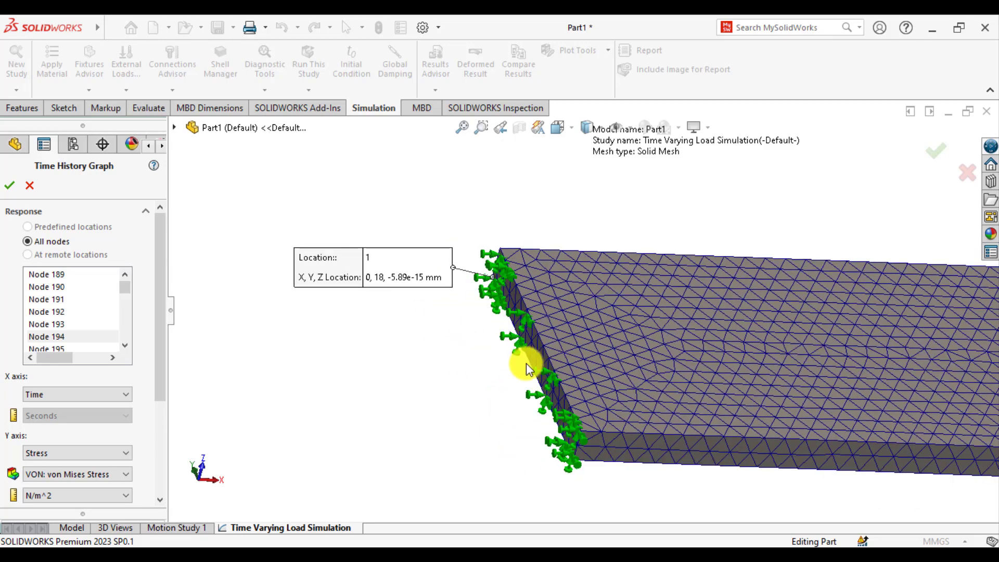
{"action": "left_click", "coordinate": [525, 364]}
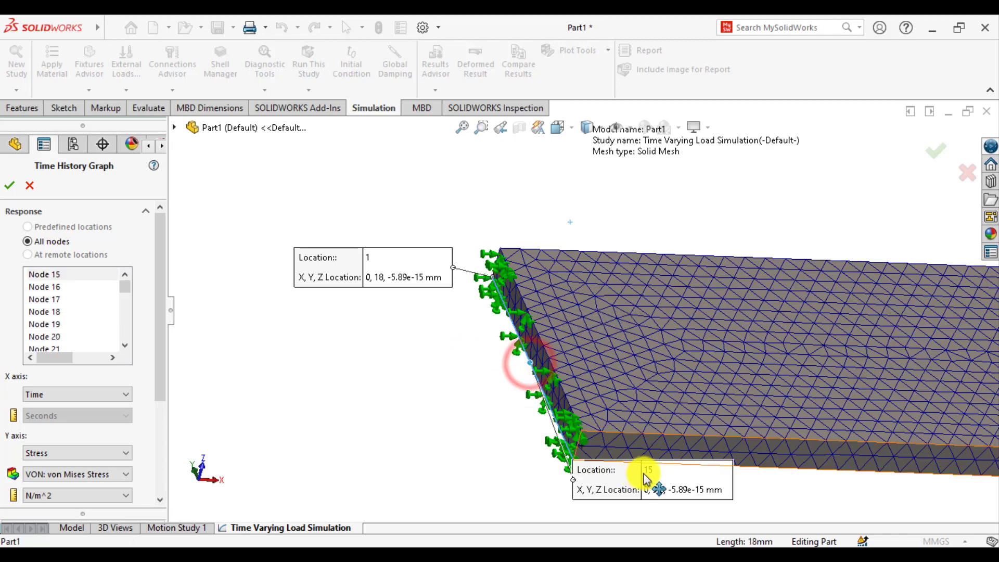
{"action": "mouse_move", "coordinate": [644, 475]}
{"action": "left_mouse_down"}
{"action": "mouse_move", "coordinate": [585, 480]}
{"action": "mouse_move", "coordinate": [323, 409]}
{"action": "left_mouse_up"}
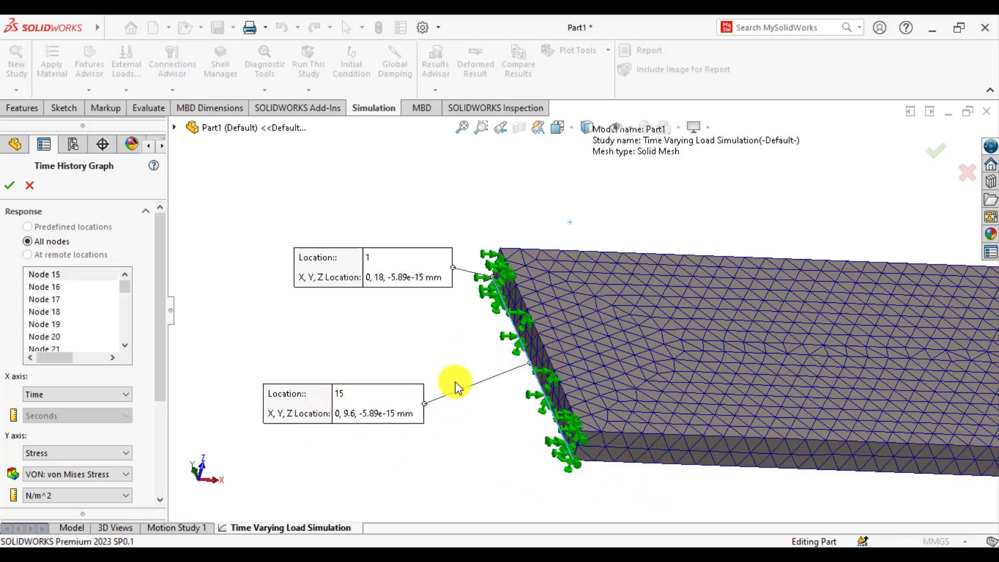
{"action": "left_click", "coordinate": [575, 465]}
{"action": "left_click_drag", "start_coordinate": [576, 495], "coordinate": [411, 505]}
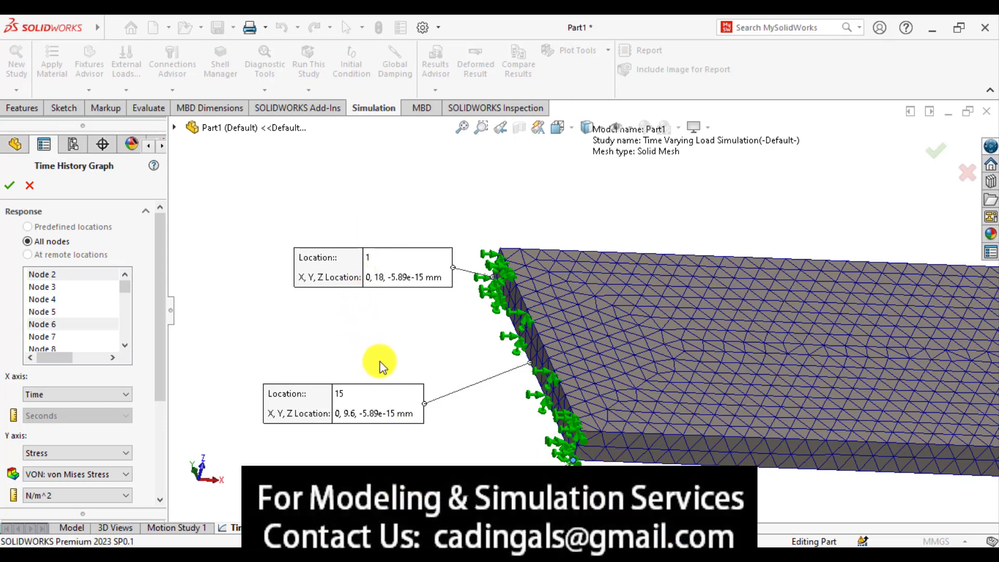
Generate the von Mises stress versus time response graph over the full time range and enlarge the graph window vertically.
{"action": "scroll", "coordinate": [499, 401], "scroll_direction": "up", "scroll_amount": 5}
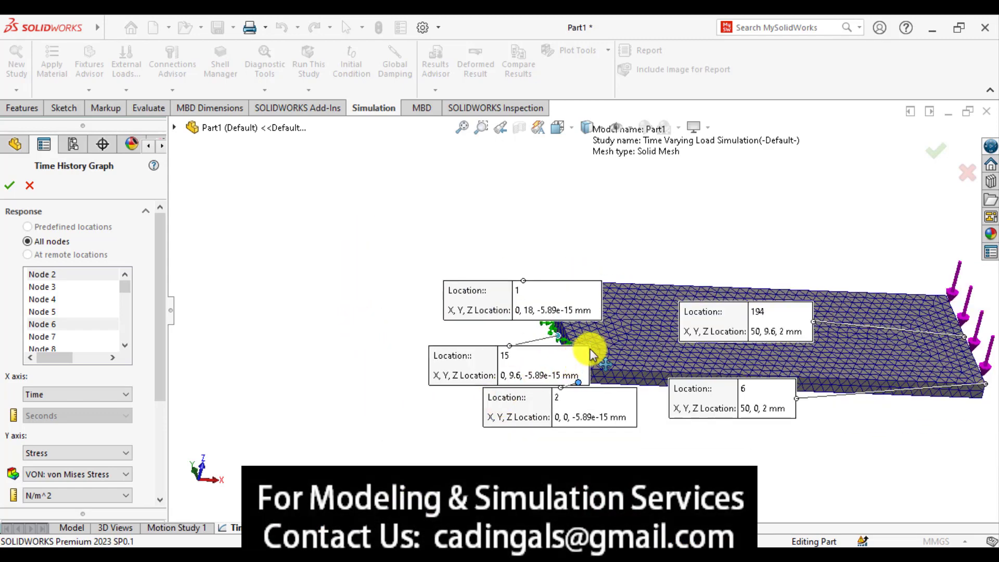
{"action": "mouse_move", "coordinate": [592, 355]}
{"action": "middle_mouse_down"}
{"action": "mouse_move", "coordinate": [484, 352]}
{"action": "mouse_move", "coordinate": [529, 330]}
{"action": "mouse_move", "coordinate": [506, 346]}
{"action": "mouse_move", "coordinate": [715, 364]}
{"action": "mouse_move", "coordinate": [825, 330]}
{"action": "mouse_move", "coordinate": [827, 317]}
{"action": "mouse_move", "coordinate": [424, 390]}
{"action": "mouse_move", "coordinate": [415, 414]}
{"action": "mouse_move", "coordinate": [598, 302]}
{"action": "middle_mouse_up"}
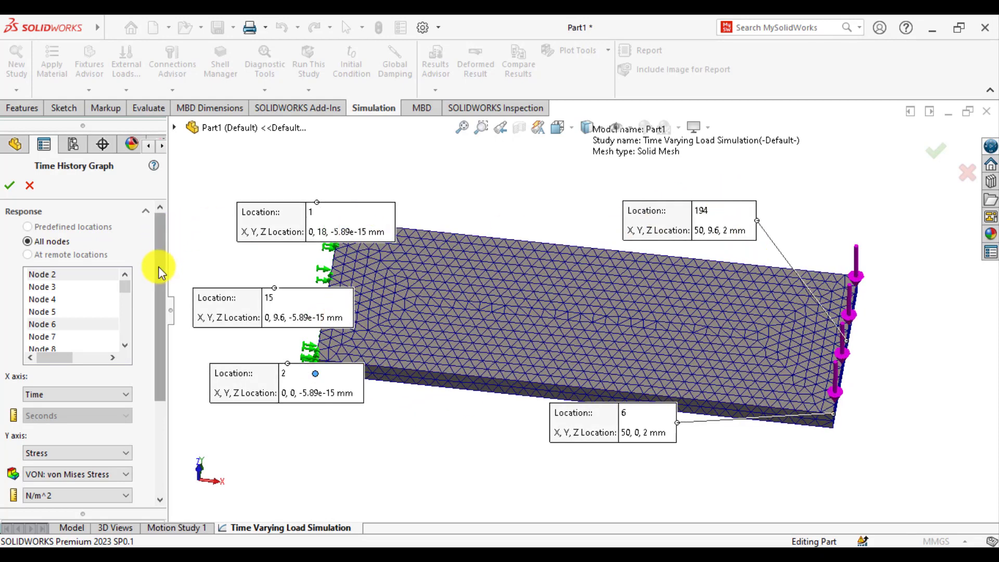
{"action": "left_click_drag", "start_coordinate": [159, 266], "coordinate": [159, 382]}
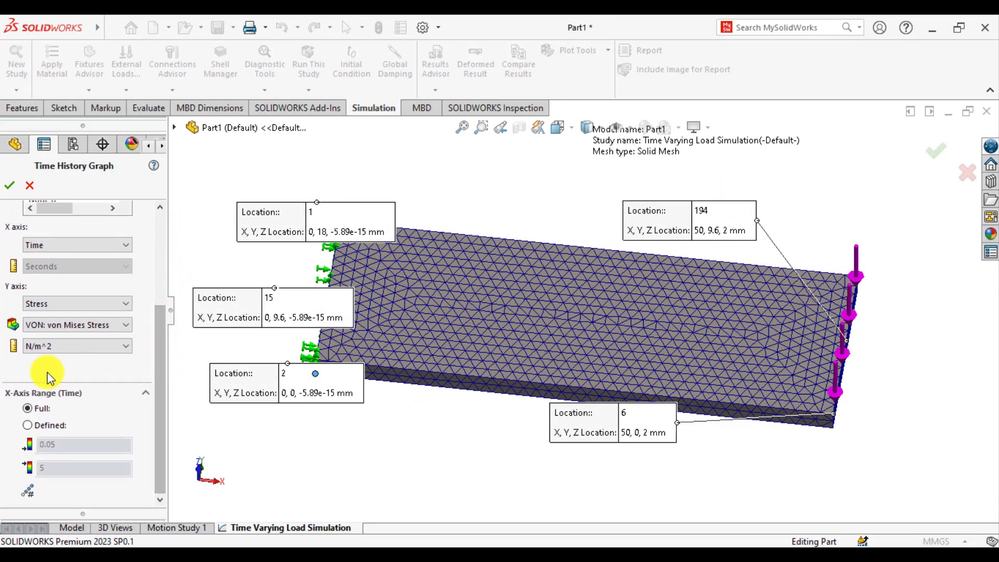
{"action": "left_click", "coordinate": [28, 410]}
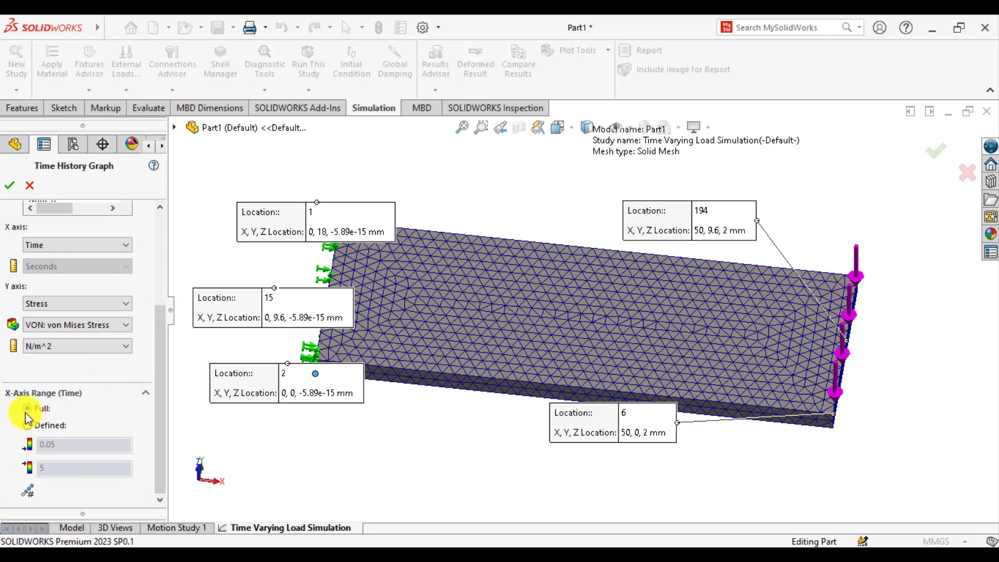
{"action": "left_click", "coordinate": [11, 187]}
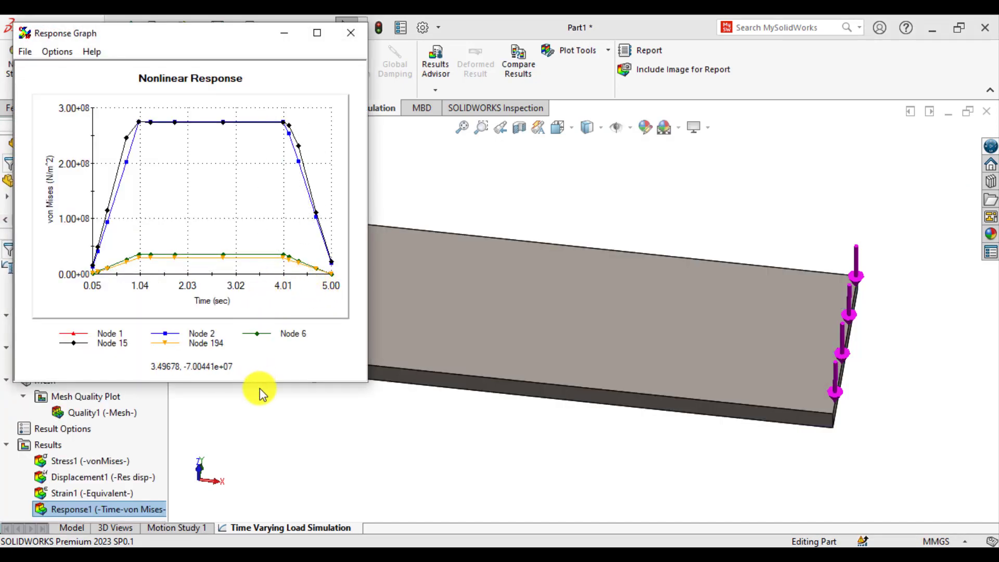
{"action": "left_click_drag", "start_coordinate": [259, 384], "coordinate": [260, 440]}
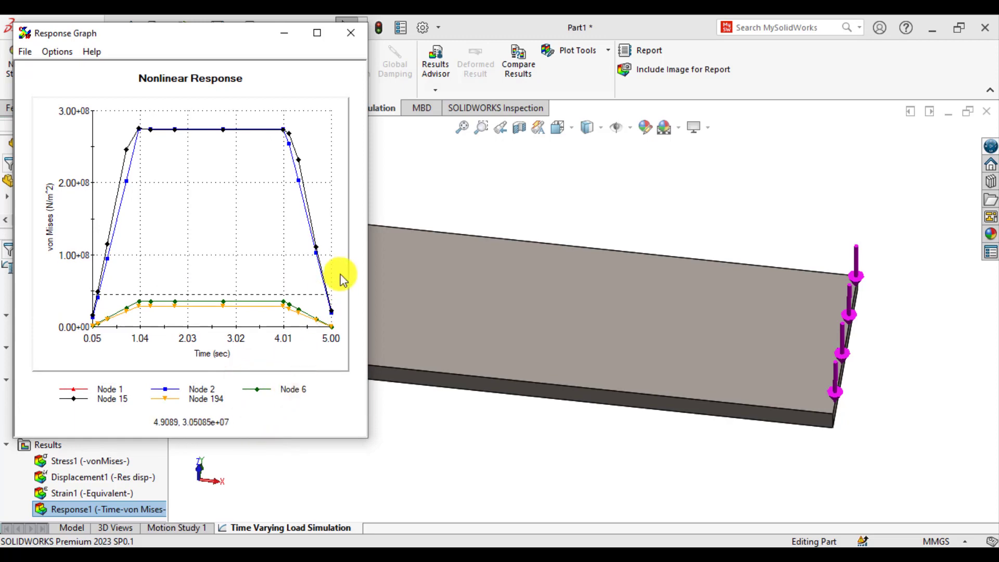
Widen the von Mises stress response graph to examine the nodal curves over time, and minimize its window.
{"action": "left_click_drag", "start_coordinate": [368, 205], "coordinate": [638, 174]}
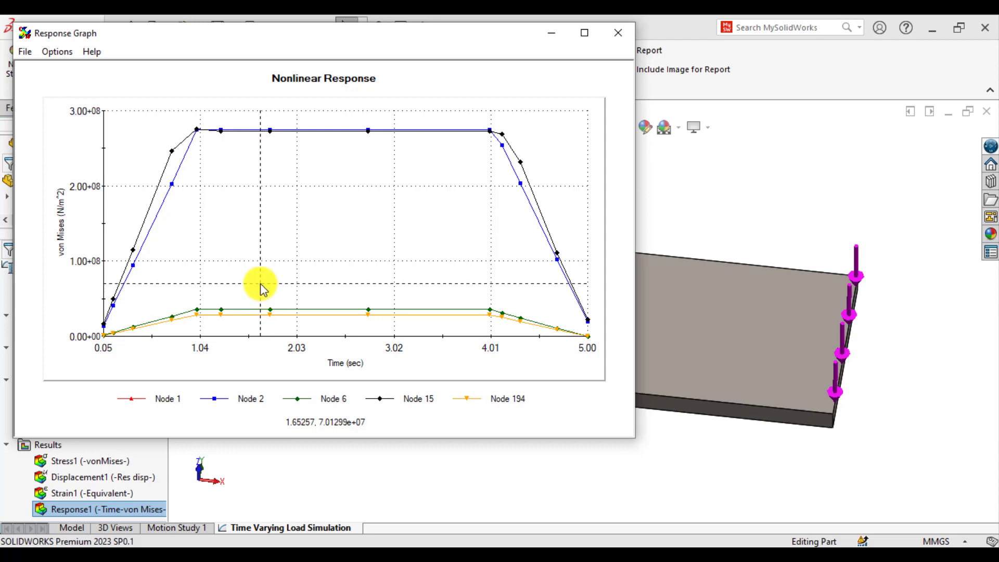
{"action": "left_click", "coordinate": [552, 36]}
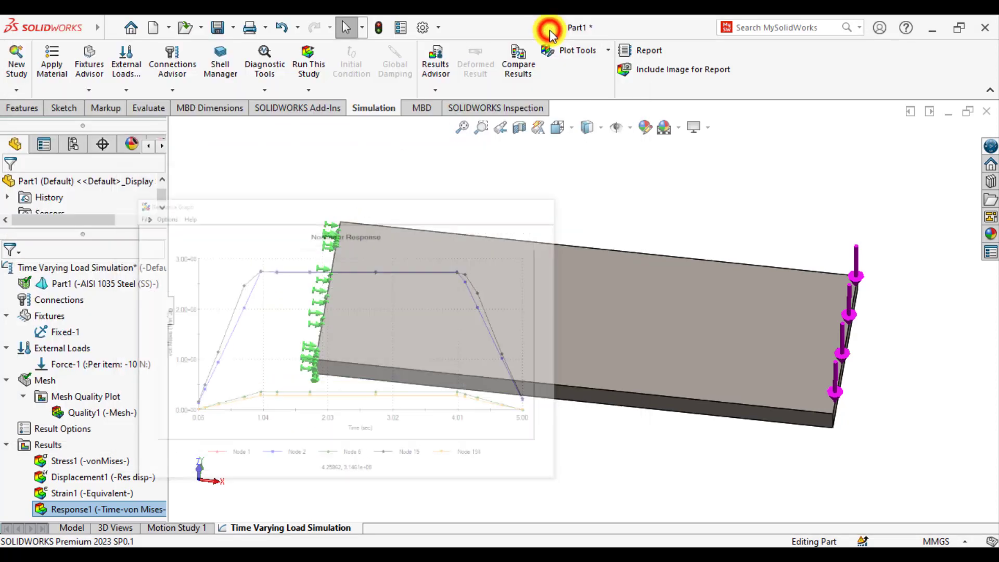
Start a second time history plot with resultant displacement (URES) in mm on the Y axis and time on the X axis.
{"action": "right_click", "coordinate": [48, 446]}
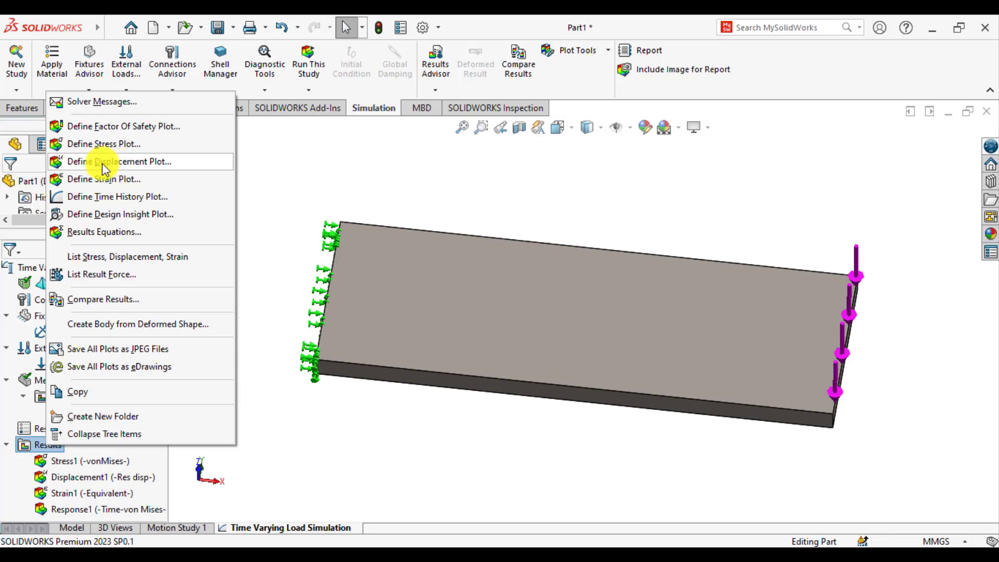
{"action": "left_click", "coordinate": [110, 197]}
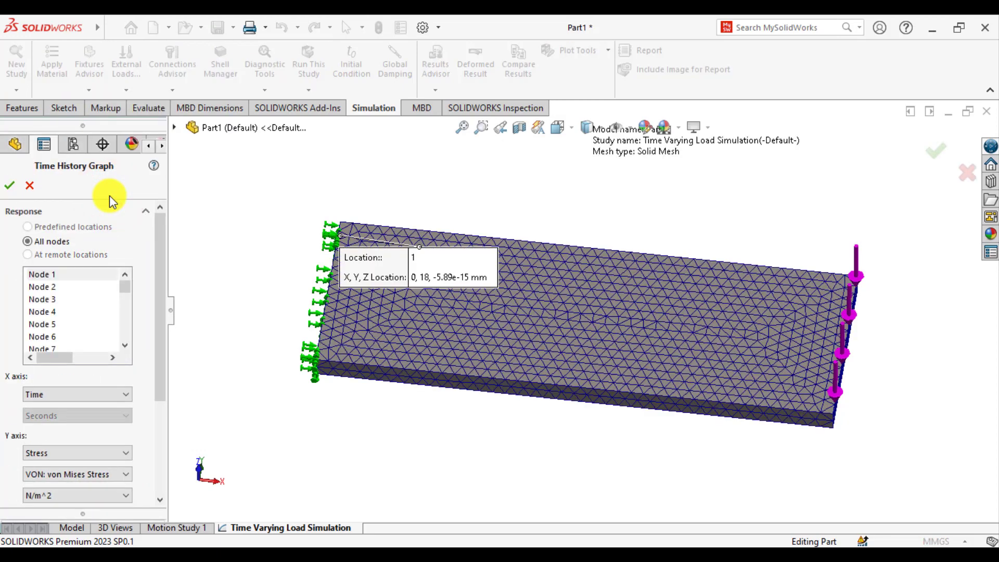
{"action": "left_click_drag", "start_coordinate": [163, 264], "coordinate": [164, 314]}
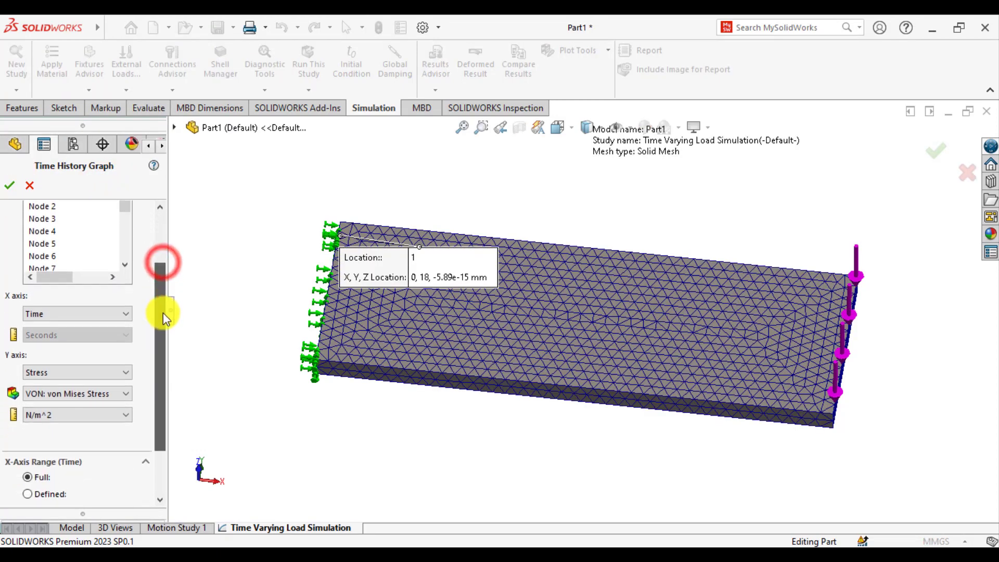
{"action": "left_click", "coordinate": [50, 370]}
{"action": "left_click", "coordinate": [54, 394]}
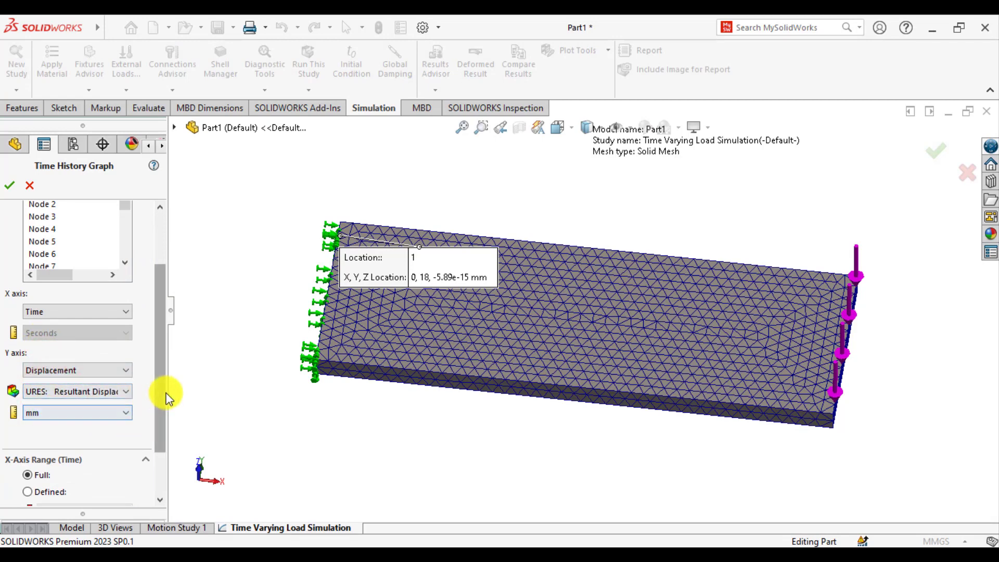
{"action": "left_click_drag", "start_coordinate": [165, 393], "coordinate": [163, 319]}
Add response nodes 6, 193 and 8 at the front corner, near the middle and at the rear corner of the plate's loaded top edge.
{"action": "middle_click_drag", "start_coordinate": [388, 390], "coordinate": [358, 362]}
{"action": "scroll", "coordinate": [729, 359], "scroll_direction": "down", "scroll_amount": 5}
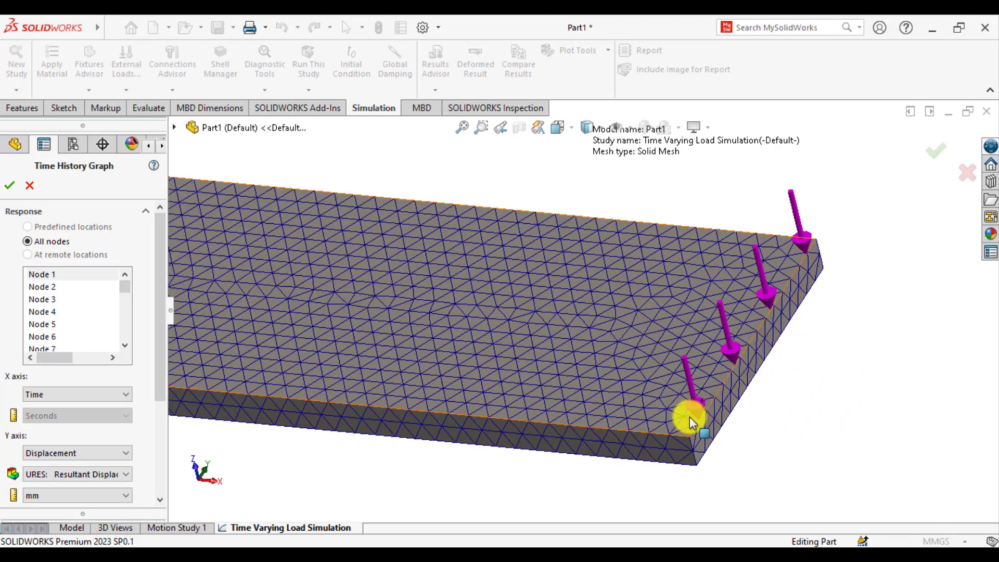
{"action": "left_click", "coordinate": [690, 437]}
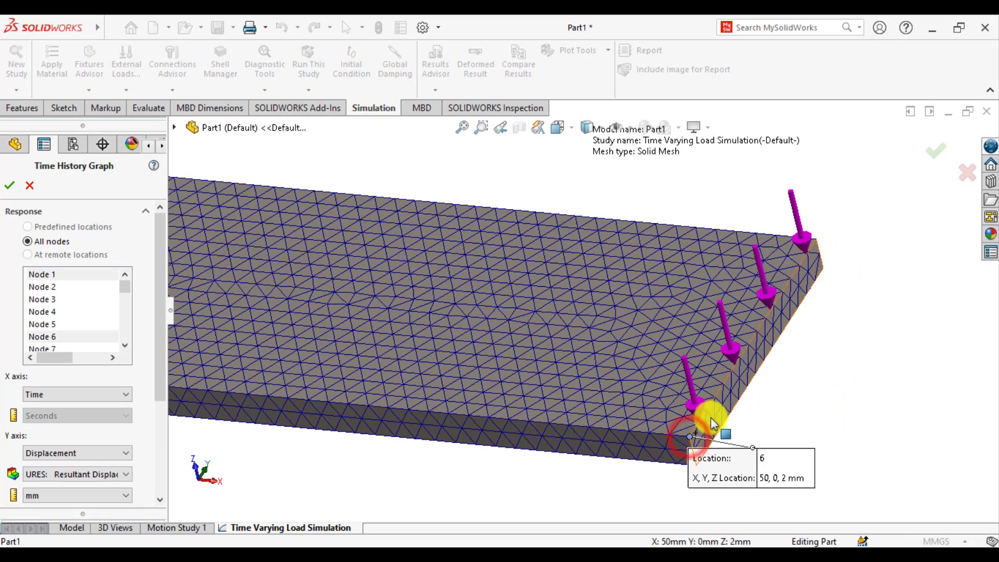
{"action": "left_click", "coordinate": [749, 345]}
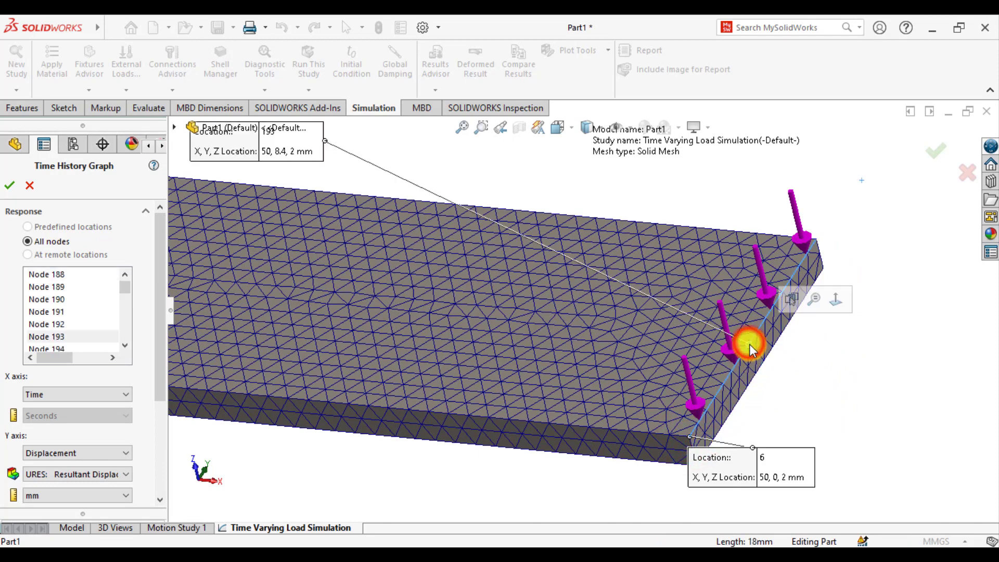
{"action": "left_click", "coordinate": [817, 247]}
{"action": "left_click", "coordinate": [816, 244]}
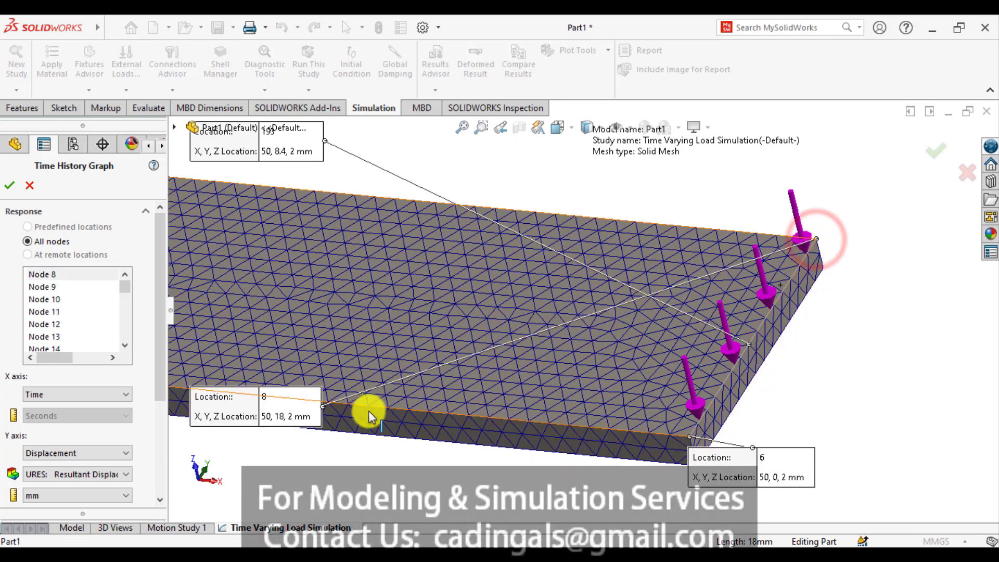
Move the callouts of nodes 8 and 193 beside the loaded end and the node 1 callout above the fixed end.
{"action": "left_click_drag", "start_coordinate": [290, 412], "coordinate": [799, 333]}
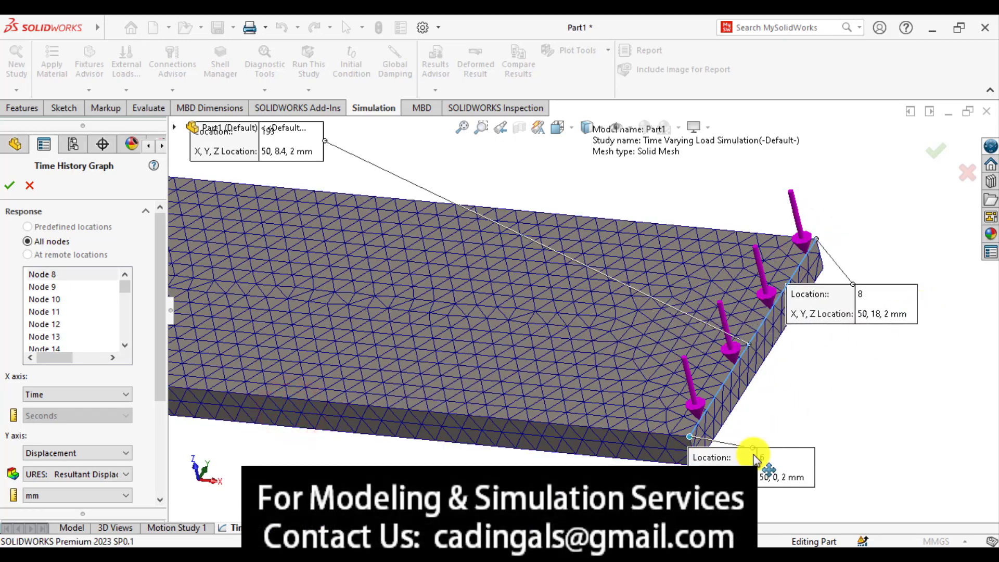
{"action": "key", "text": "z"}
{"action": "left_click_drag", "start_coordinate": [413, 205], "coordinate": [831, 373]}
{"action": "key", "text": "z"}
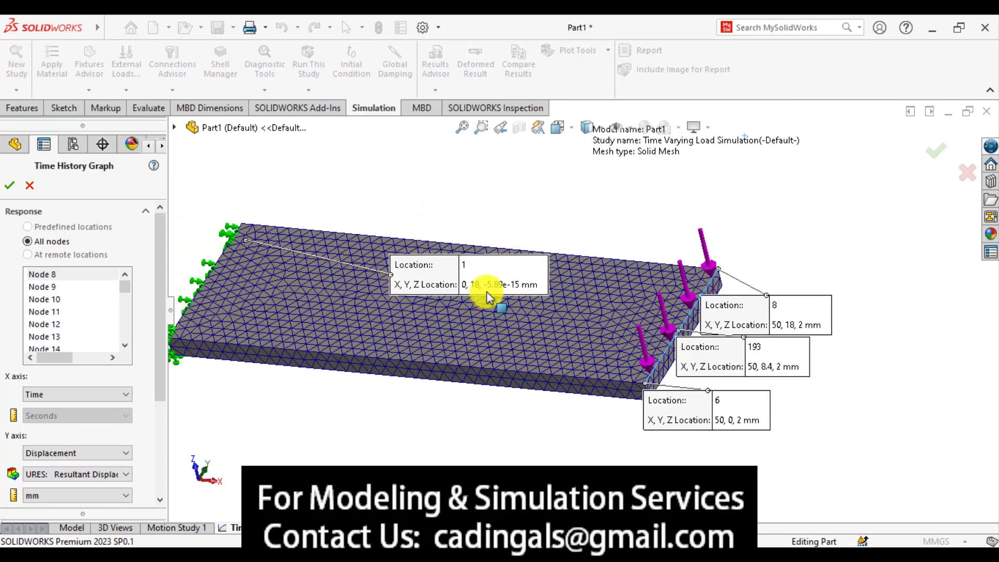
{"action": "left_click_drag", "start_coordinate": [496, 271], "coordinate": [323, 179]}
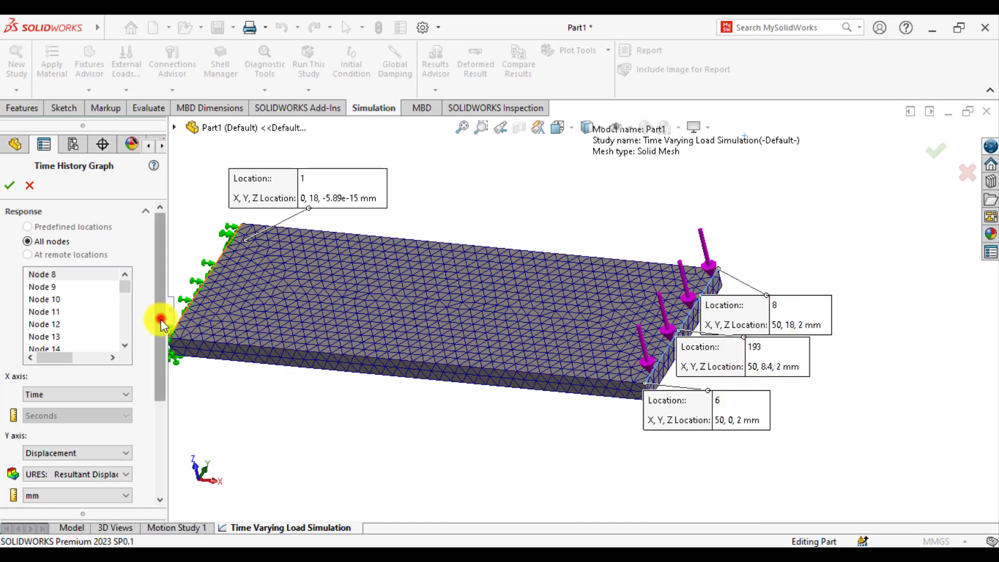
Generate the displacement versus time response graph, enlarge its window in both directions to examine the curves, and minimize it.
{"action": "left_click_drag", "start_coordinate": [161, 322], "coordinate": [165, 281]}
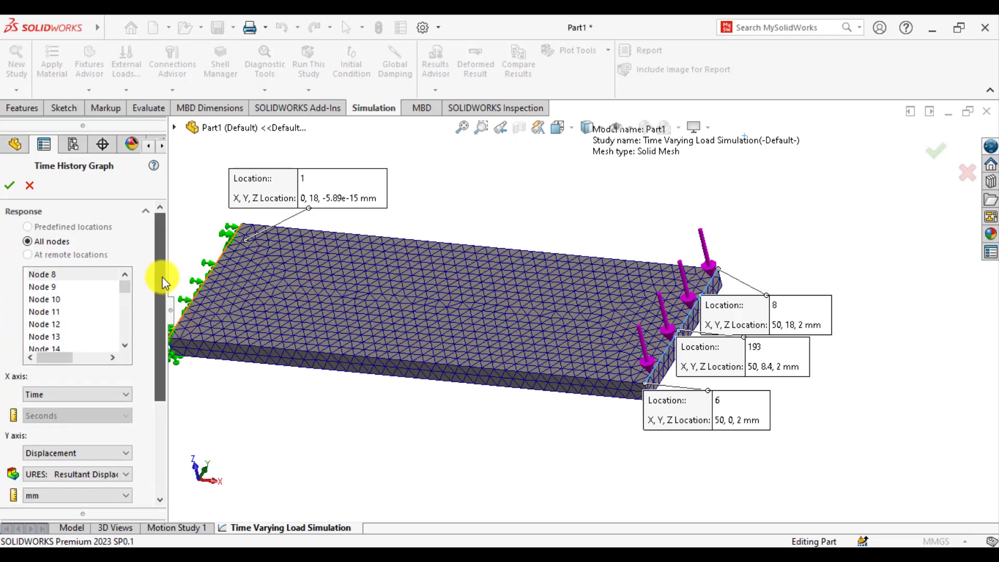
{"action": "left_click", "coordinate": [10, 185]}
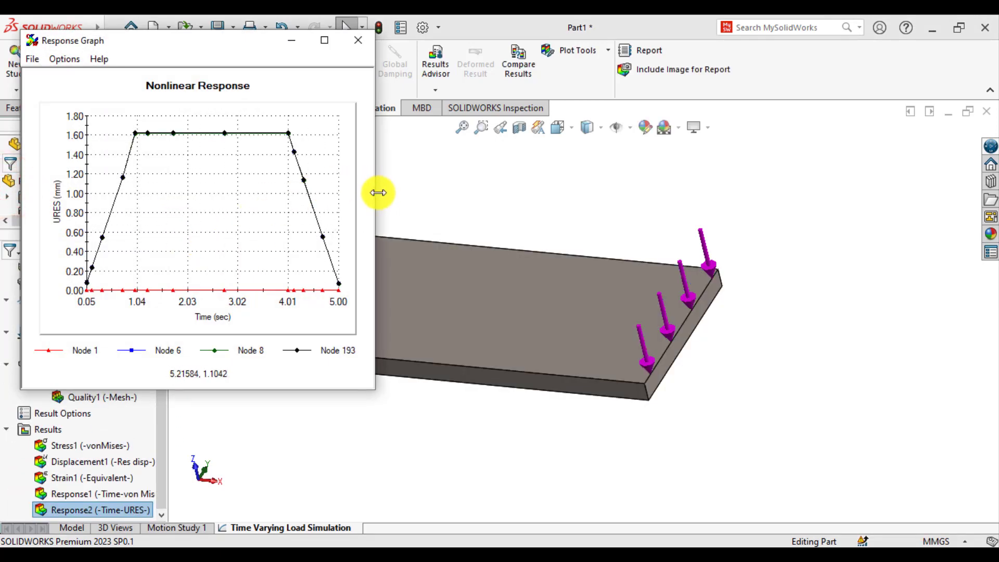
{"action": "left_click_drag", "start_coordinate": [378, 192], "coordinate": [623, 193]}
{"action": "left_click_drag", "start_coordinate": [384, 390], "coordinate": [384, 439]}
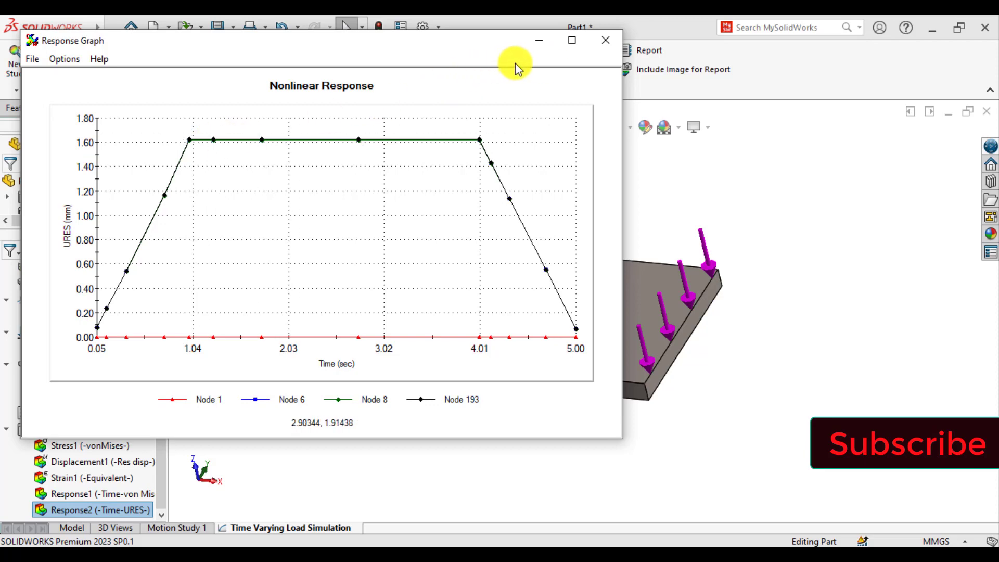
{"action": "left_click", "coordinate": [537, 41]}
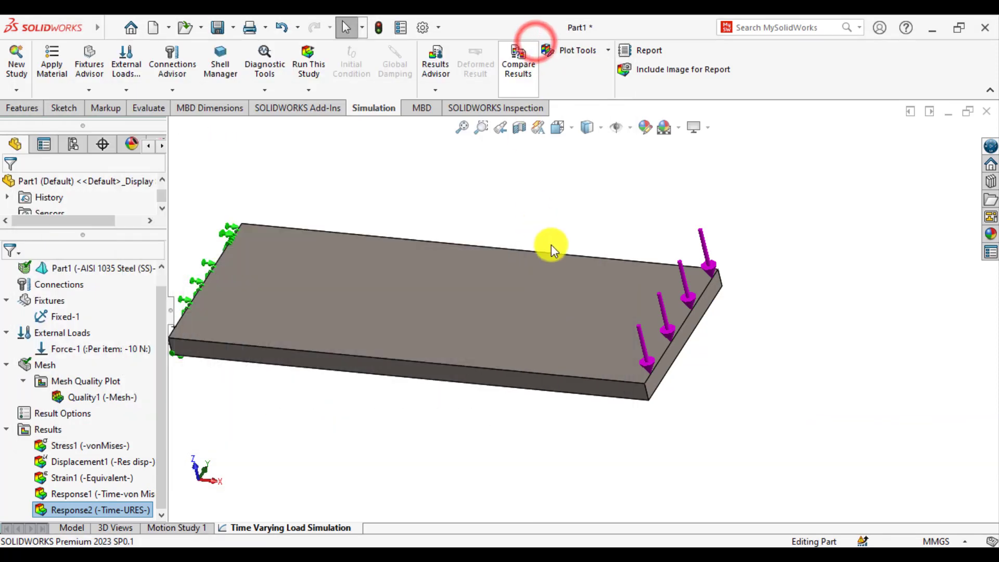
{"action": "key", "text": "ctrl+1"}
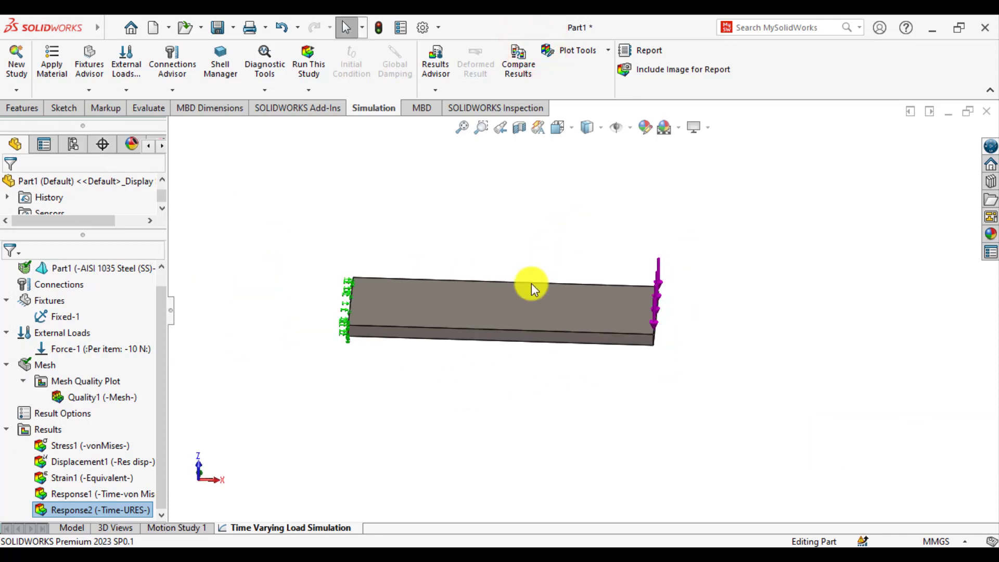
{"action": "scroll", "coordinate": [532, 283], "scroll_direction": "down", "scroll_amount": 2}
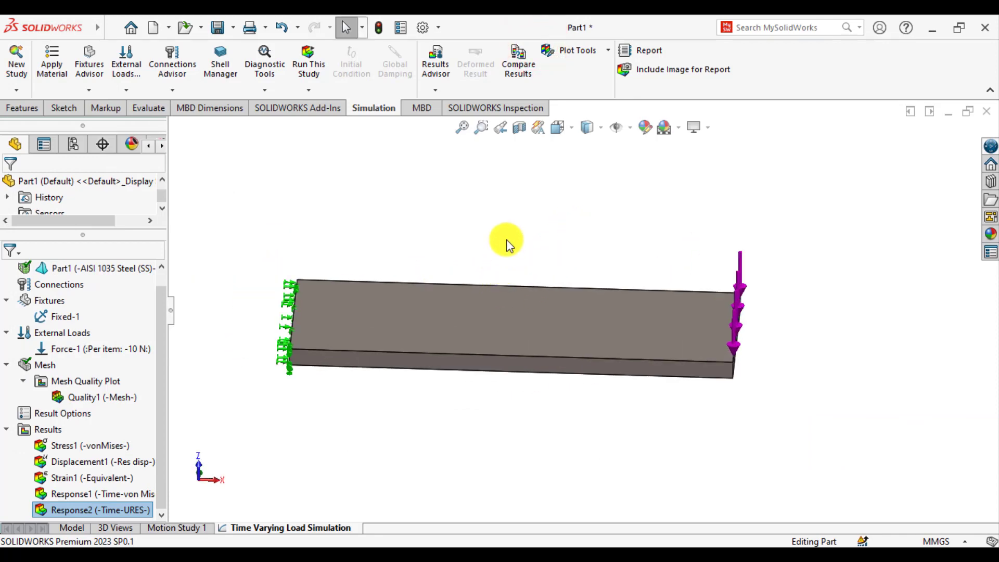